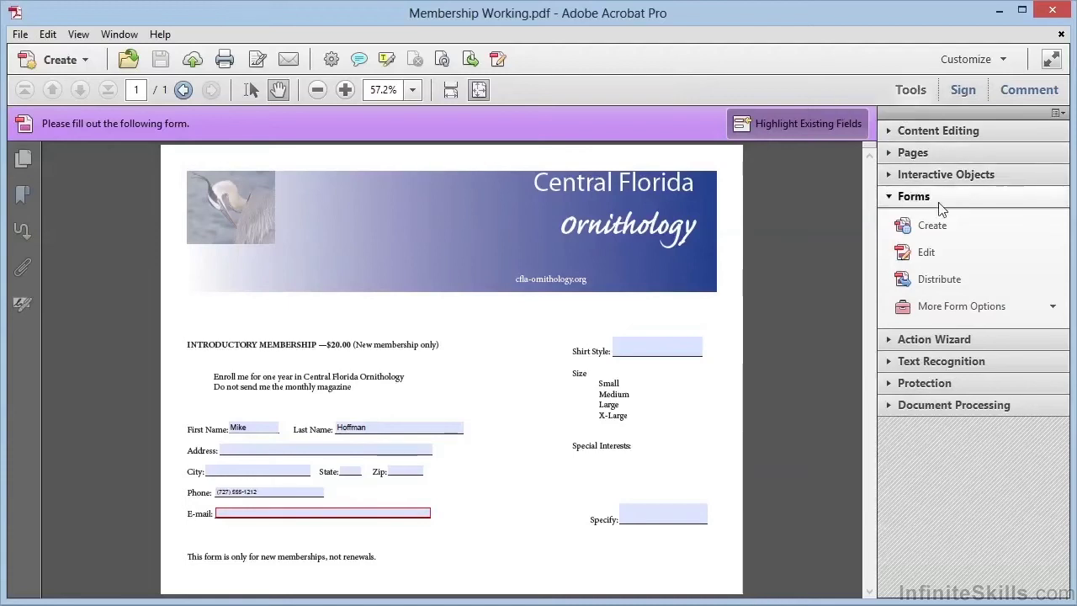
Open the form for editing and add a check box named Enroll beside the "Enroll me for one year" line.
{"action": "left_click", "coordinate": [936, 251]}
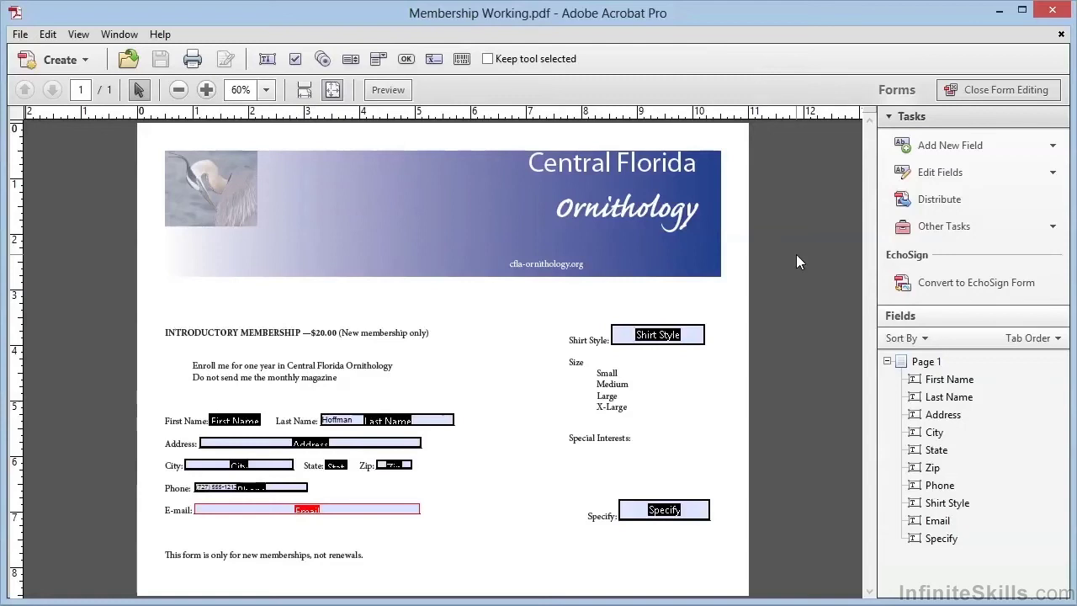
{"action": "left_click", "coordinate": [1011, 150]}
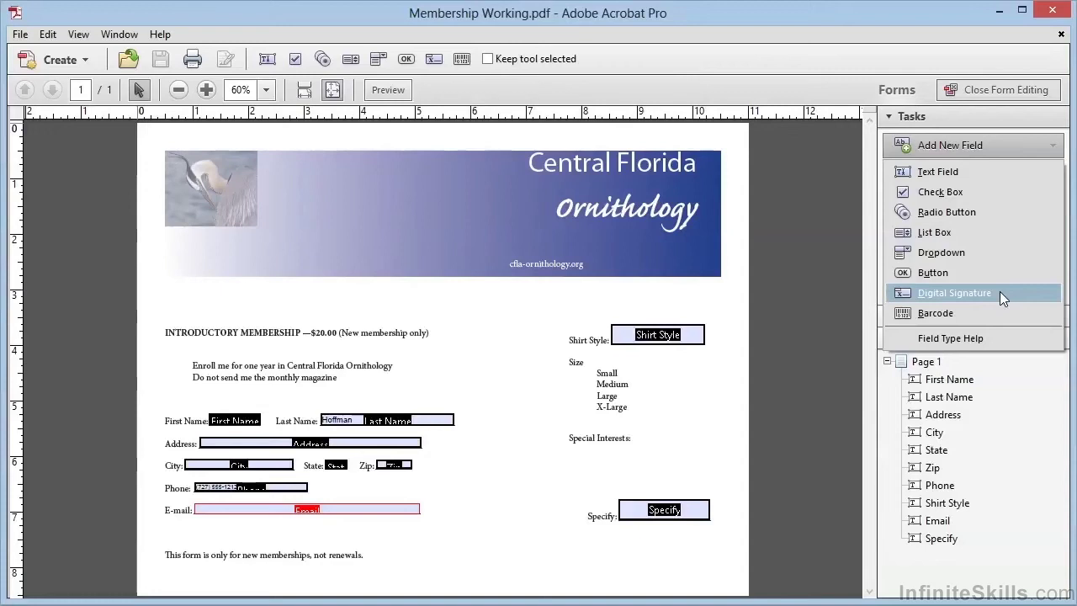
{"action": "left_click", "coordinate": [971, 195]}
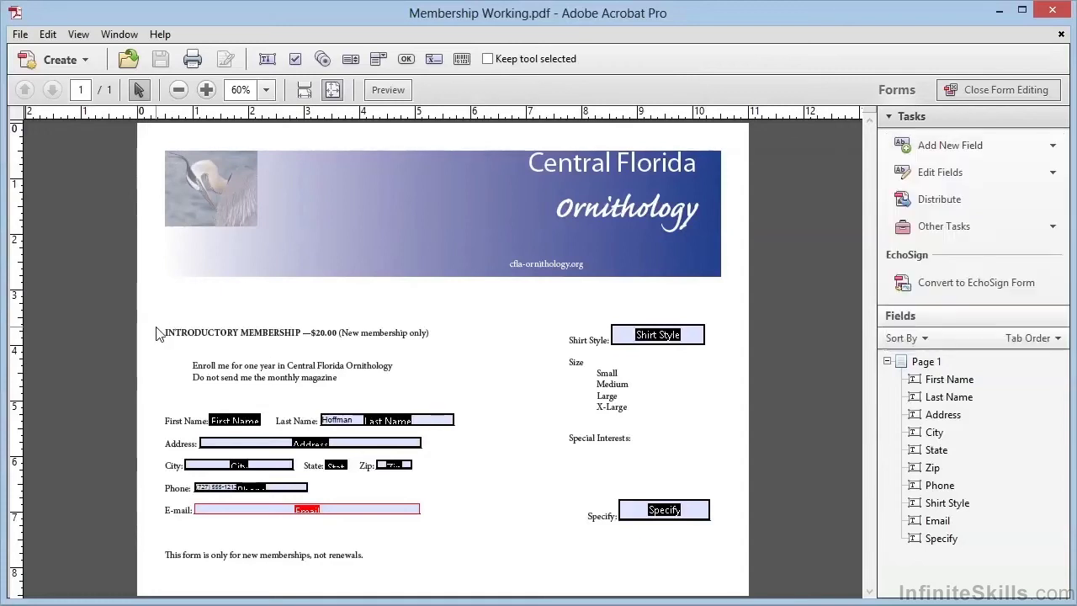
{"action": "left_click_drag", "start_coordinate": [155, 328], "coordinate": [450, 404]}
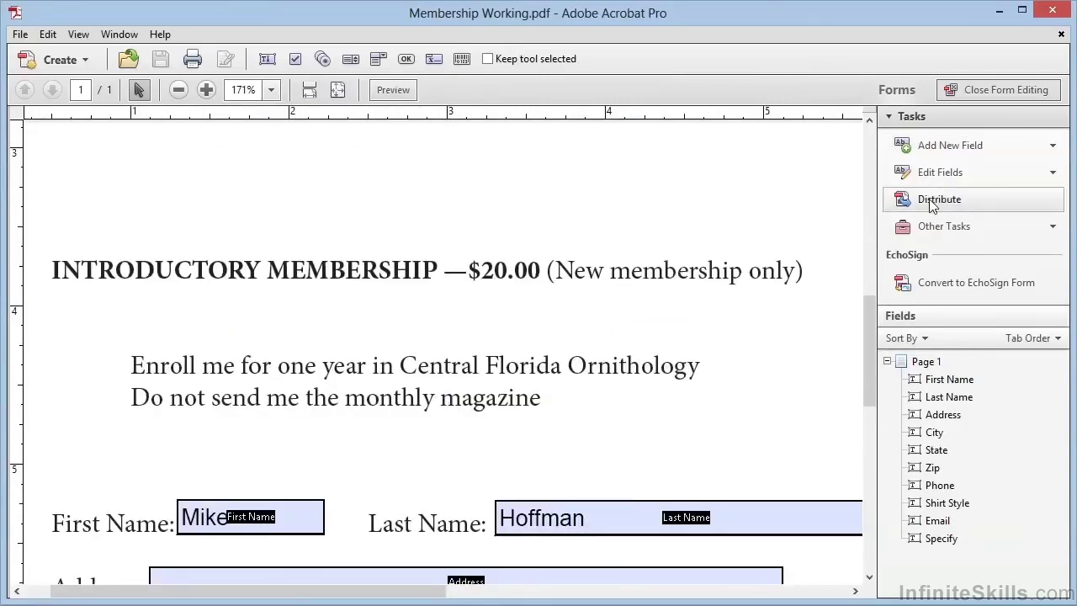
{"action": "left_click", "coordinate": [964, 147]}
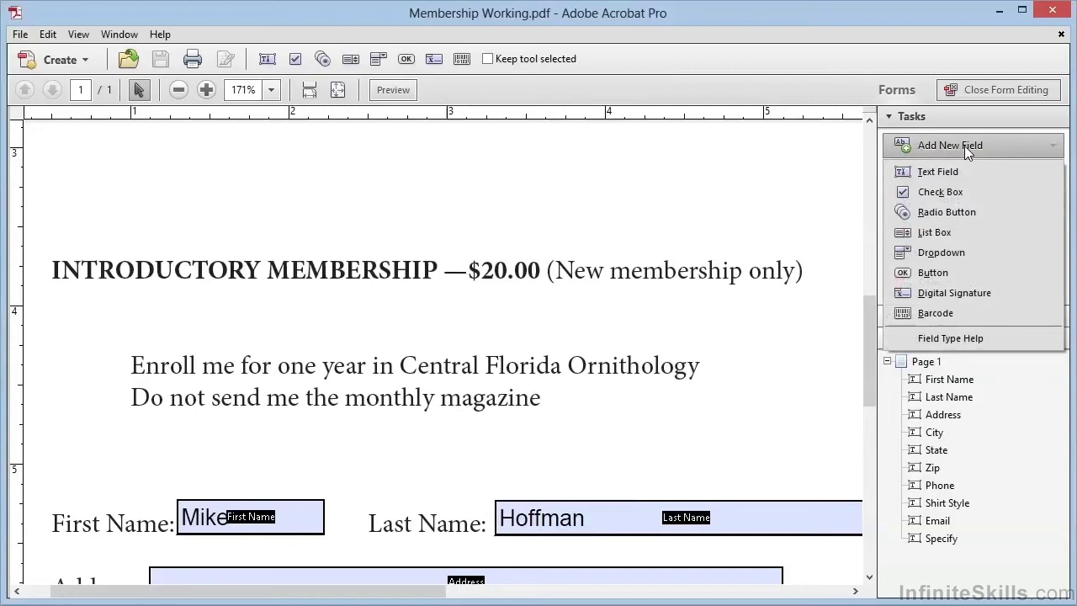
{"action": "left_click", "coordinate": [939, 192]}
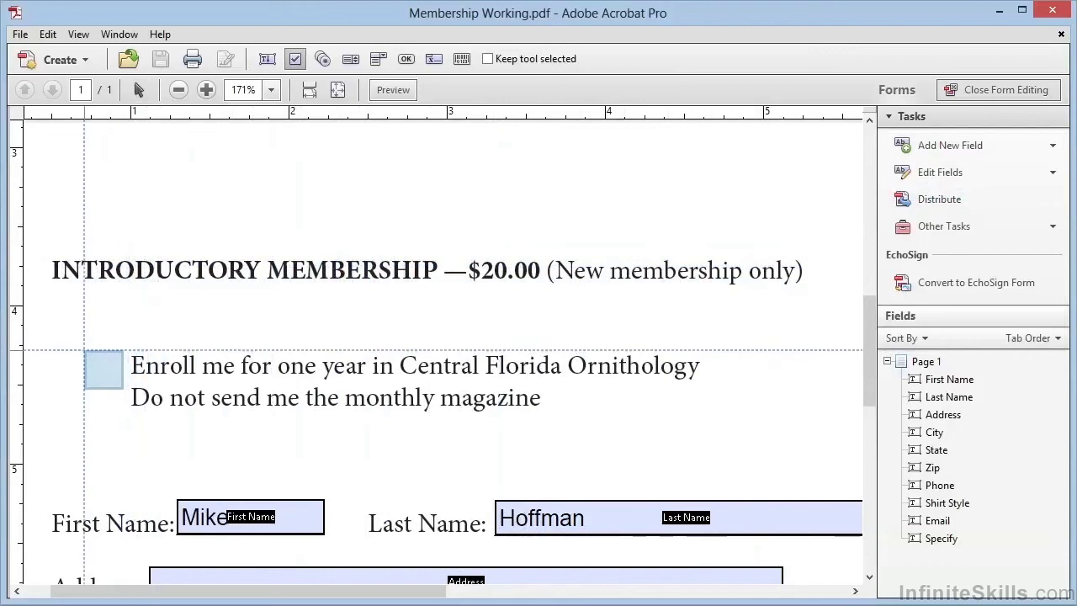
{"action": "left_click_drag", "start_coordinate": [84, 350], "coordinate": [118, 378]}
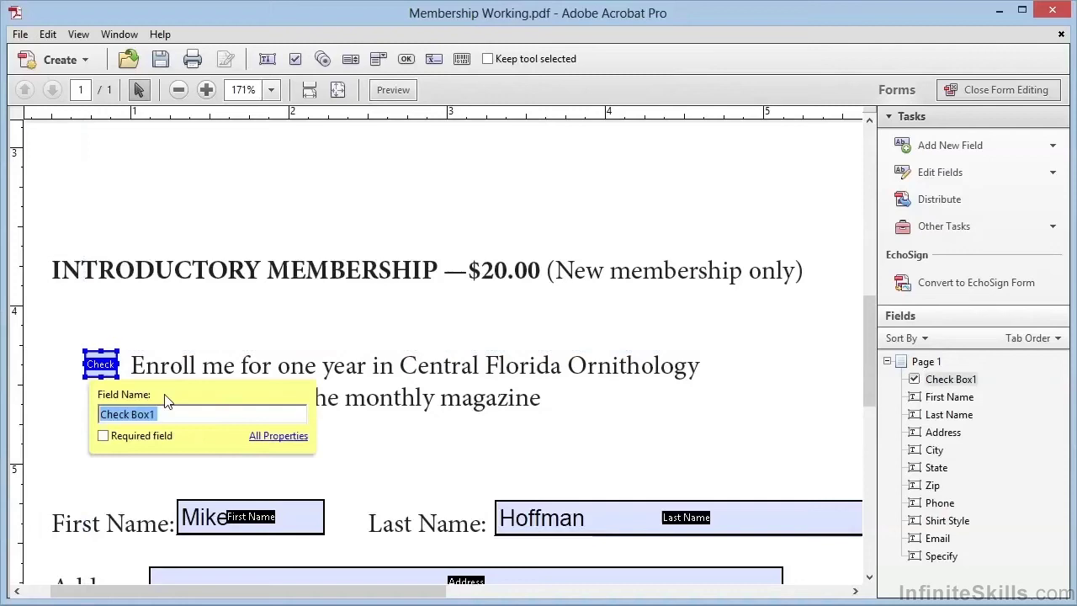
{"action": "type", "text": "Enroll"}
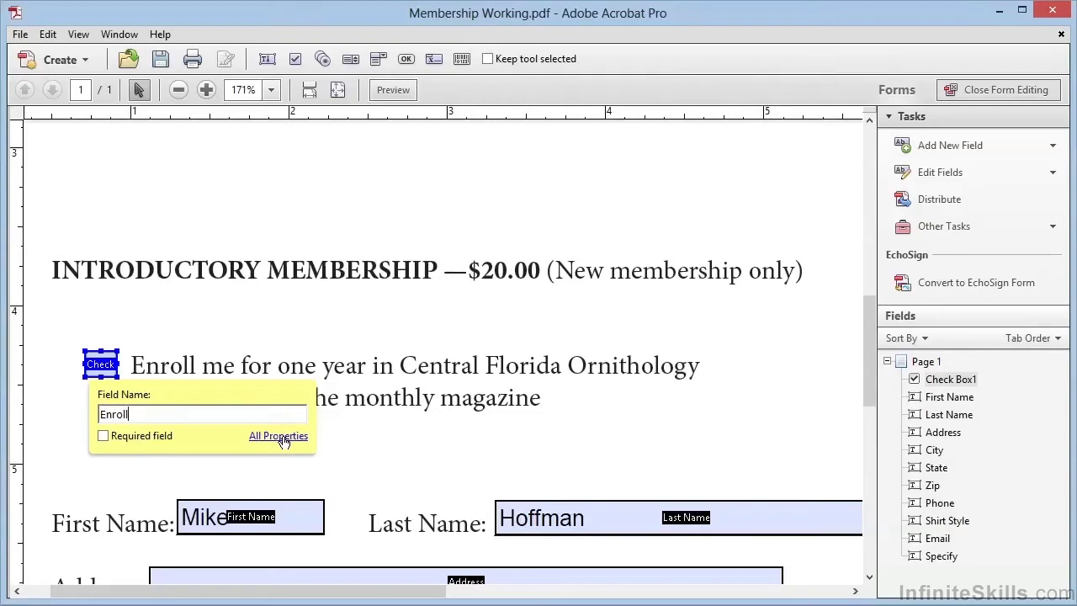
Give the Enroll check box the tooltip "Check to Enroll in CFO" in its properties.
{"action": "left_click", "coordinate": [279, 436]}
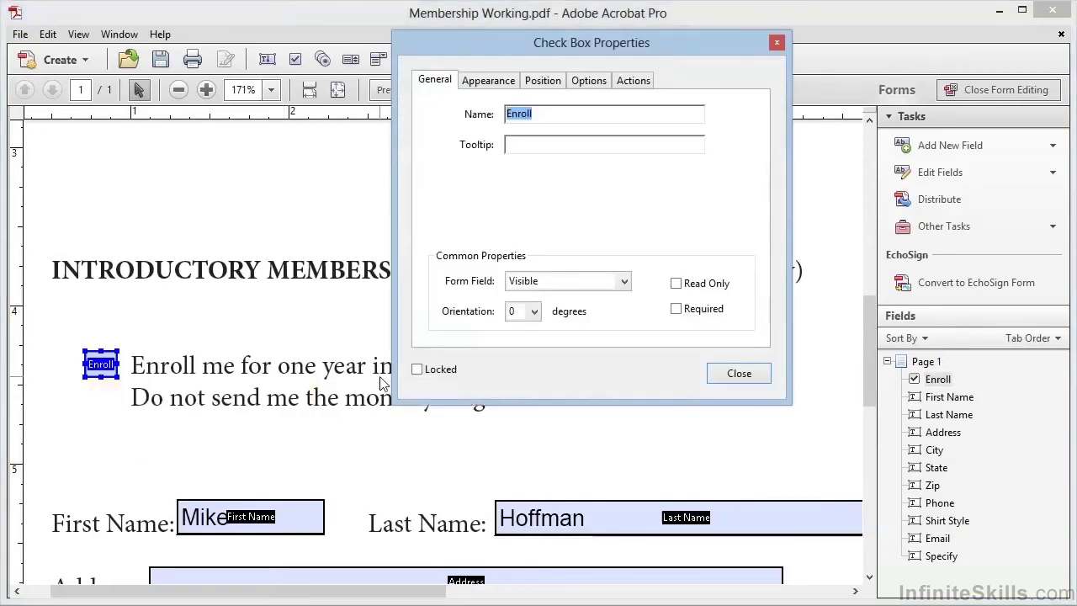
{"action": "left_click", "coordinate": [528, 144]}
{"action": "type", "text": "Check to Enroll in CFO"}
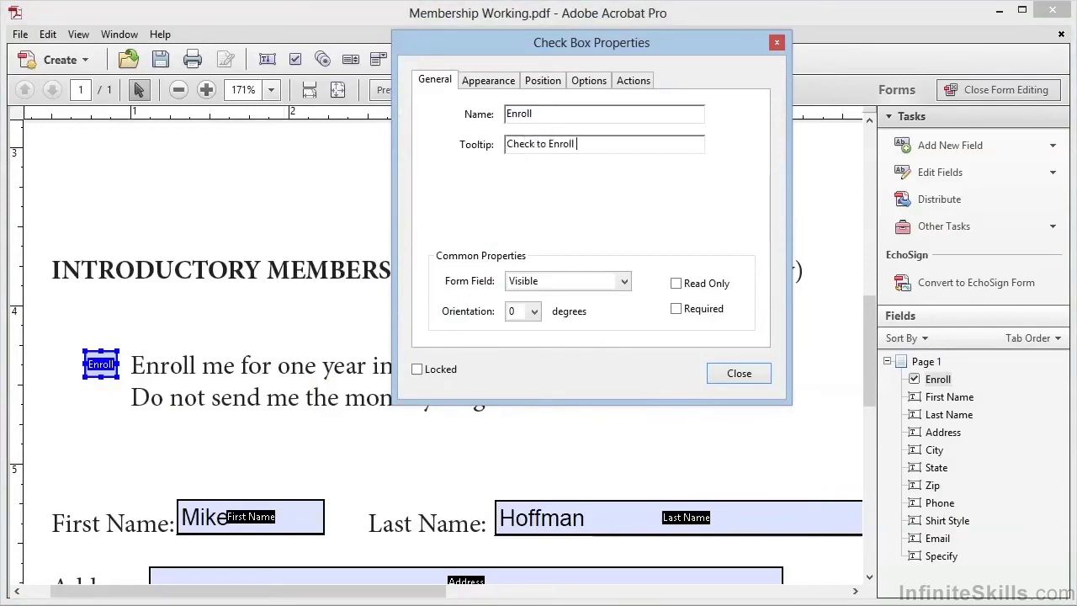
Set the Enroll check box's style to Check and make it checked by default.
{"action": "left_click", "coordinate": [488, 83]}
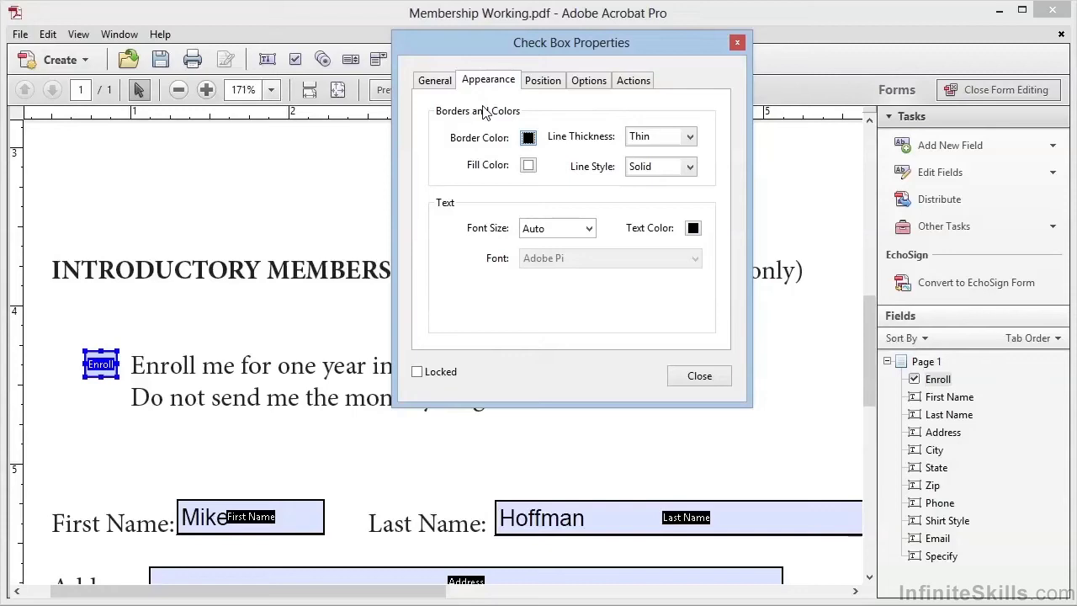
{"action": "left_click", "coordinate": [606, 86]}
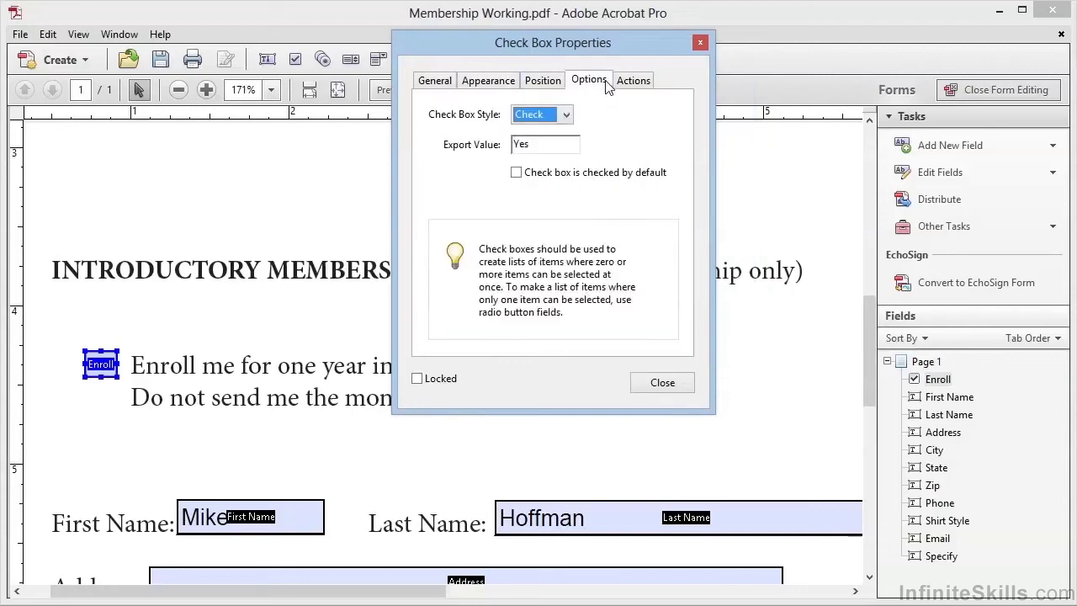
{"action": "left_click", "coordinate": [567, 118]}
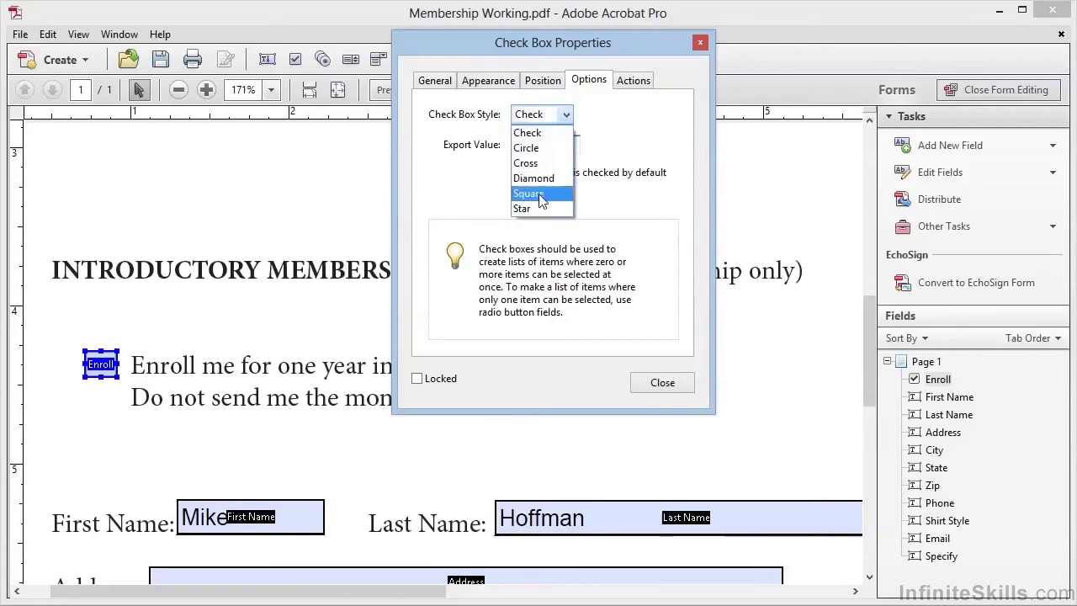
{"action": "left_click", "coordinate": [553, 132]}
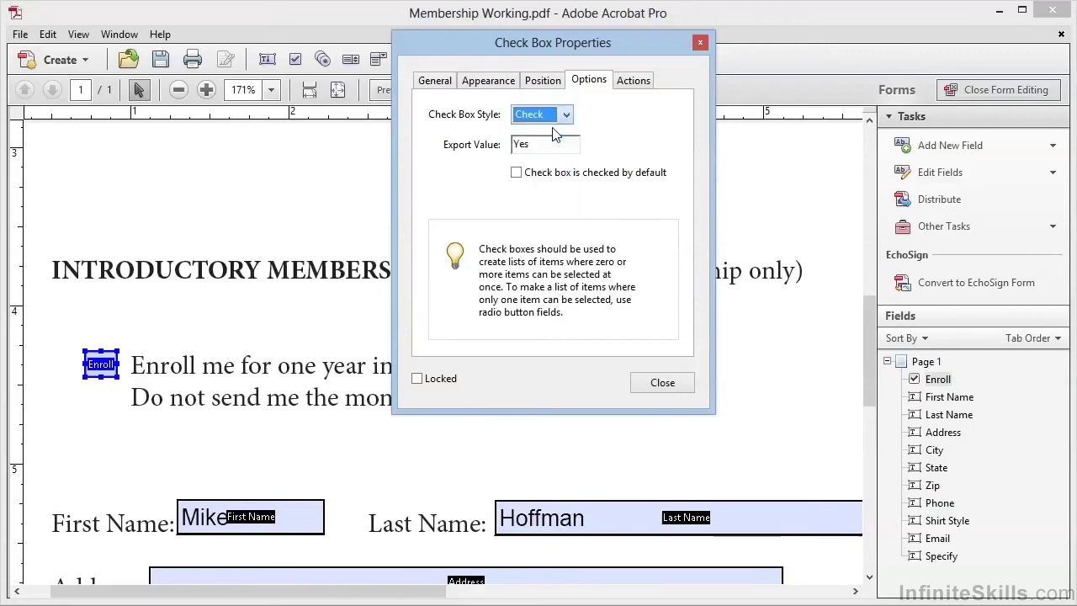
{"action": "left_click", "coordinate": [520, 178]}
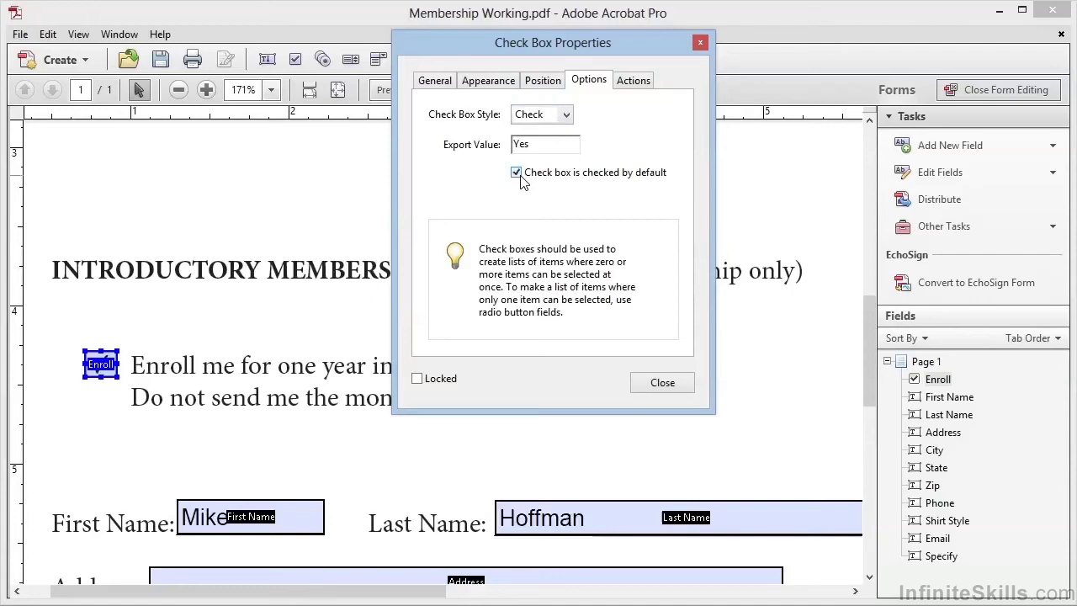
{"action": "left_click", "coordinate": [666, 386]}
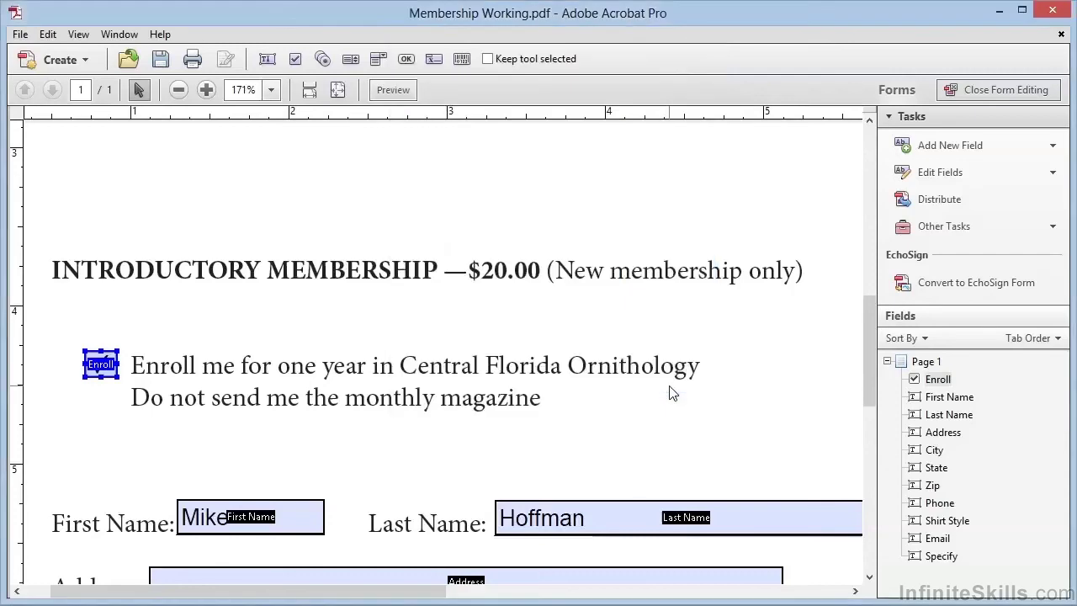
Add a second check box named Magazine beside the "Do not send me the monthly magazine" line.
{"action": "left_click", "coordinate": [934, 144]}
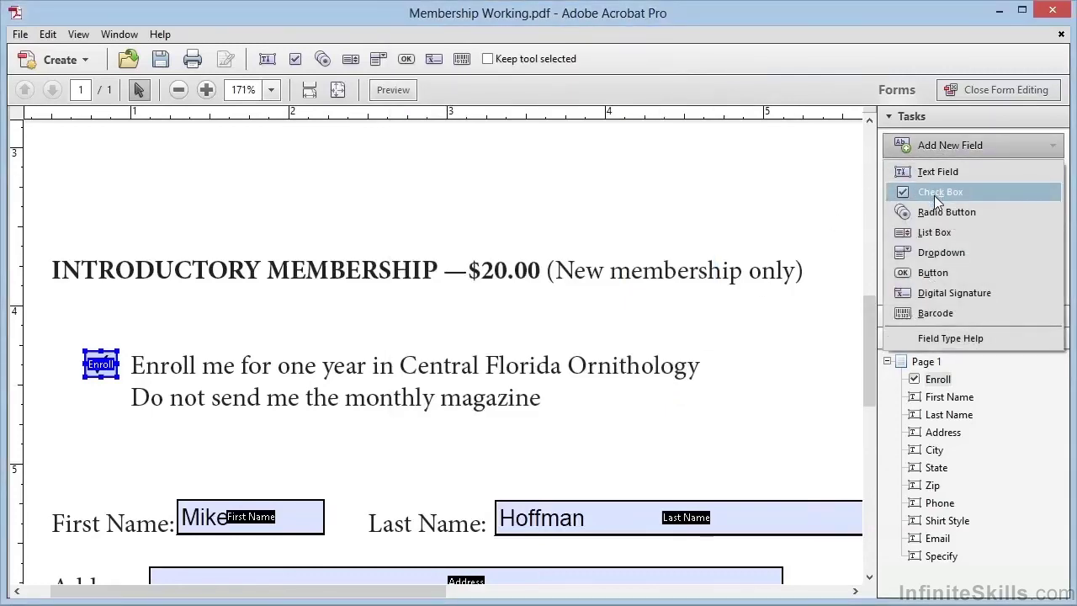
{"action": "left_click", "coordinate": [937, 199]}
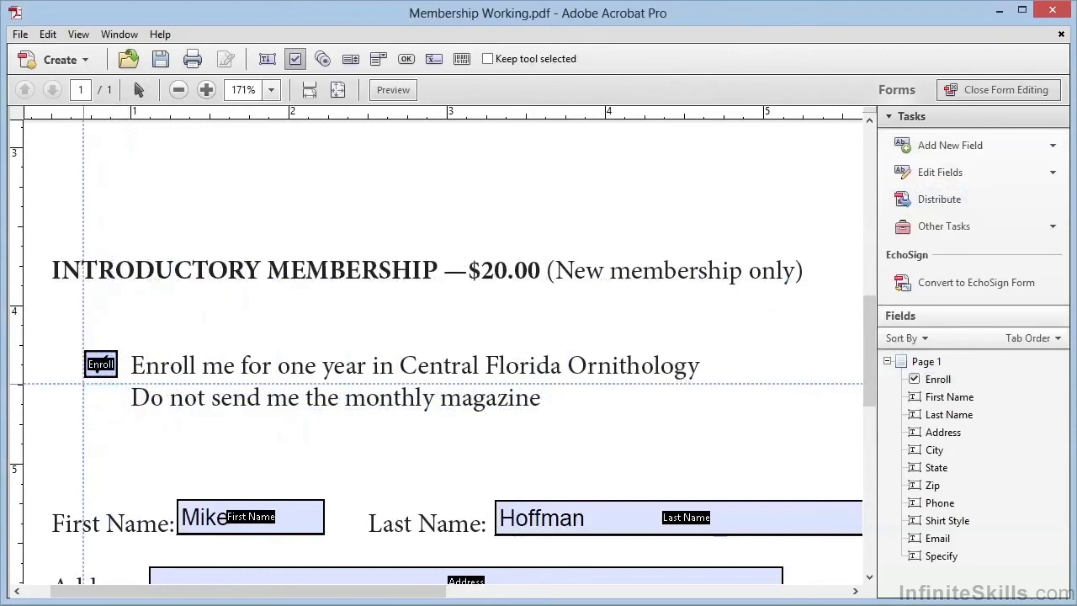
{"action": "left_click", "coordinate": [100, 397]}
{"action": "type", "text": "Magazine"}
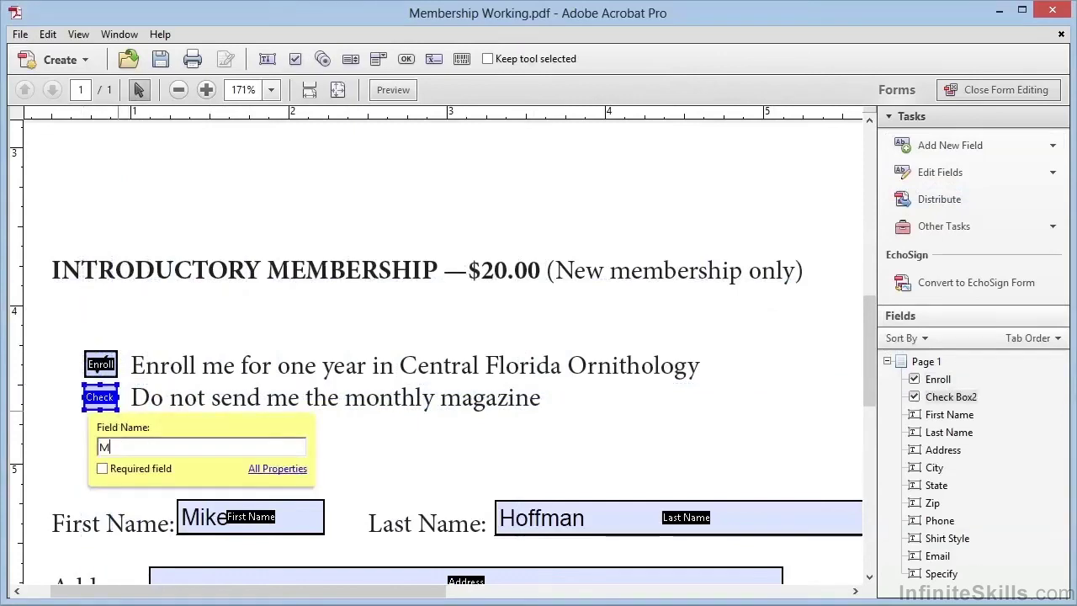
Give the Magazine check box the tooltip "Check if you do NOT want to receive the magazine".
{"action": "left_click", "coordinate": [263, 476]}
{"action": "left_click", "coordinate": [436, 80]}
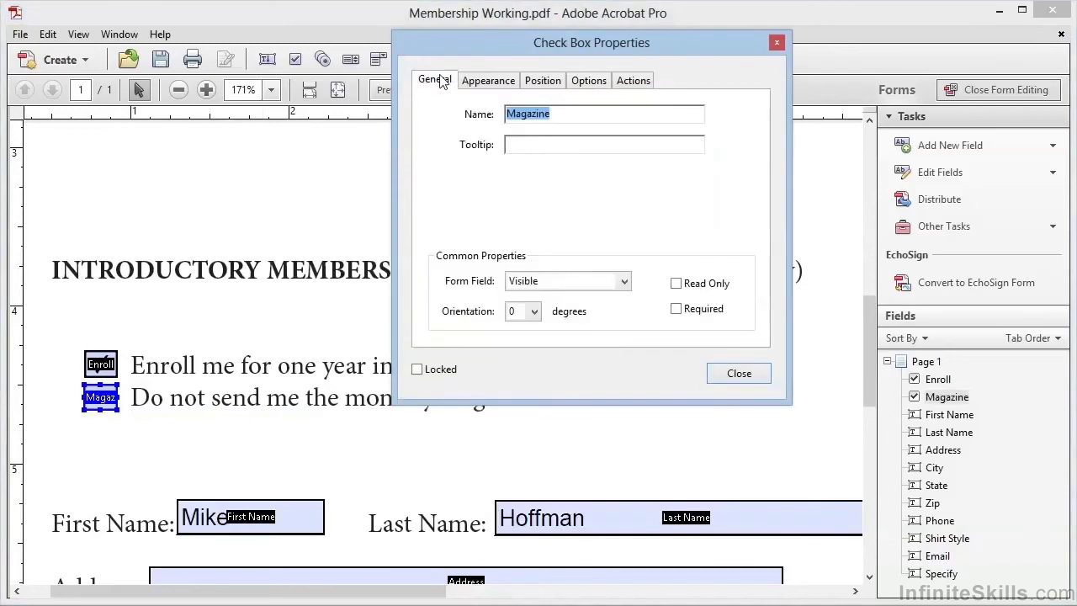
{"action": "left_click", "coordinate": [511, 147]}
{"action": "type", "text": "Check if you do NO"}
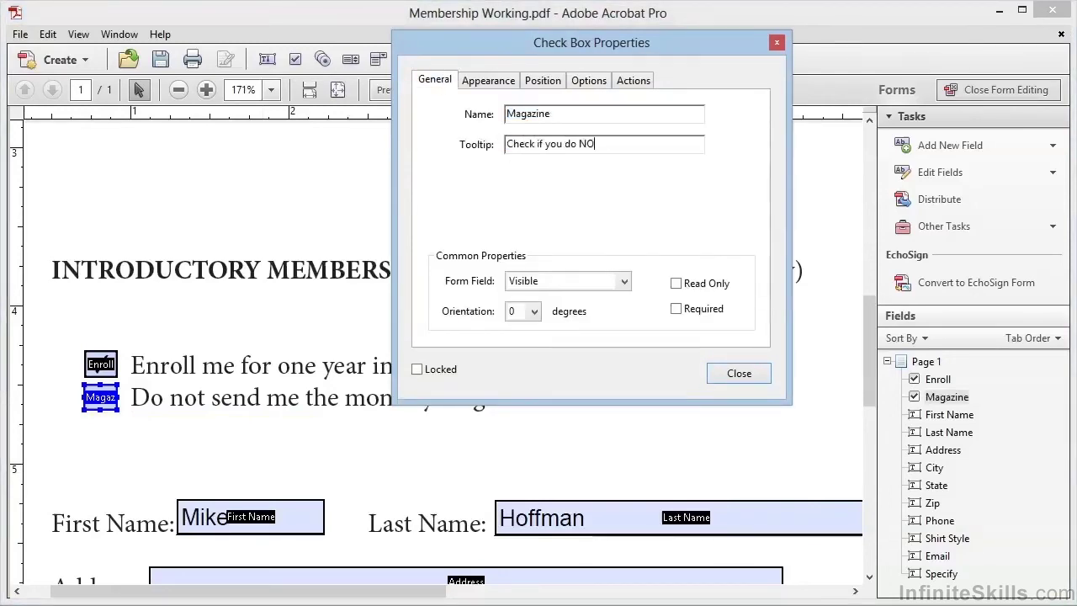
{"action": "type", "text": "T want to receive the magazine"}
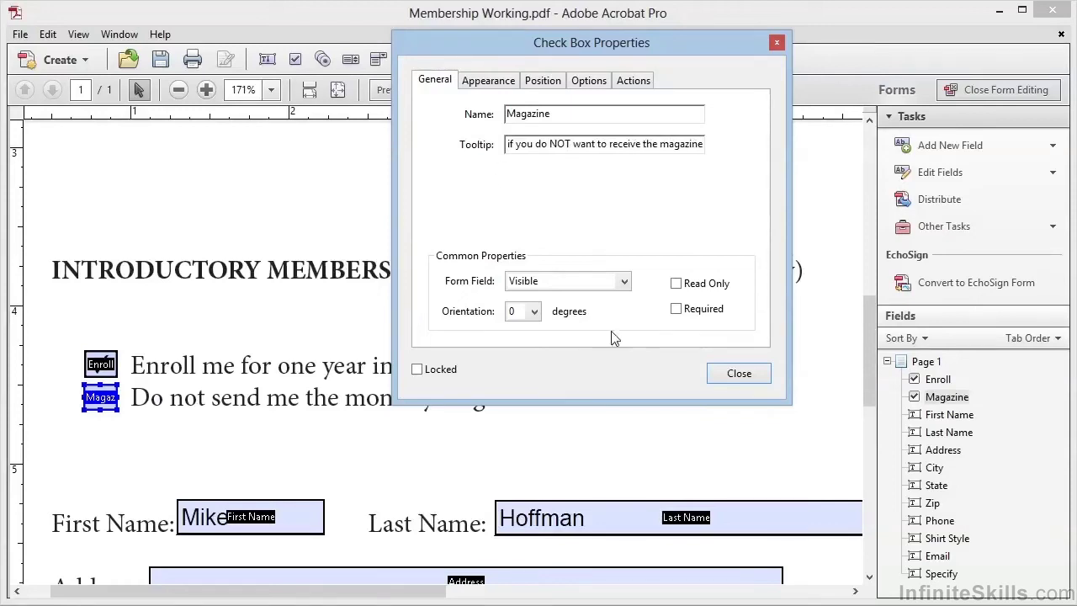
{"action": "left_click", "coordinate": [745, 375]}
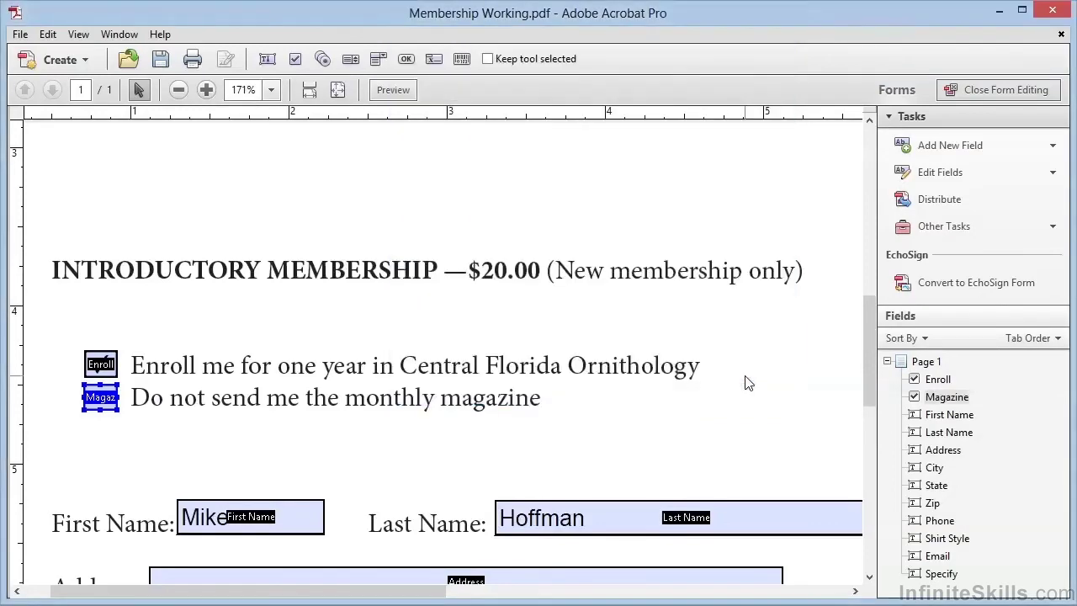
Set the Magazine check box to the same height and width as the Enroll check box.
{"action": "left_click", "coordinate": [108, 367]}
{"action": "left_click", "coordinate": [107, 395], "text": "shift"}
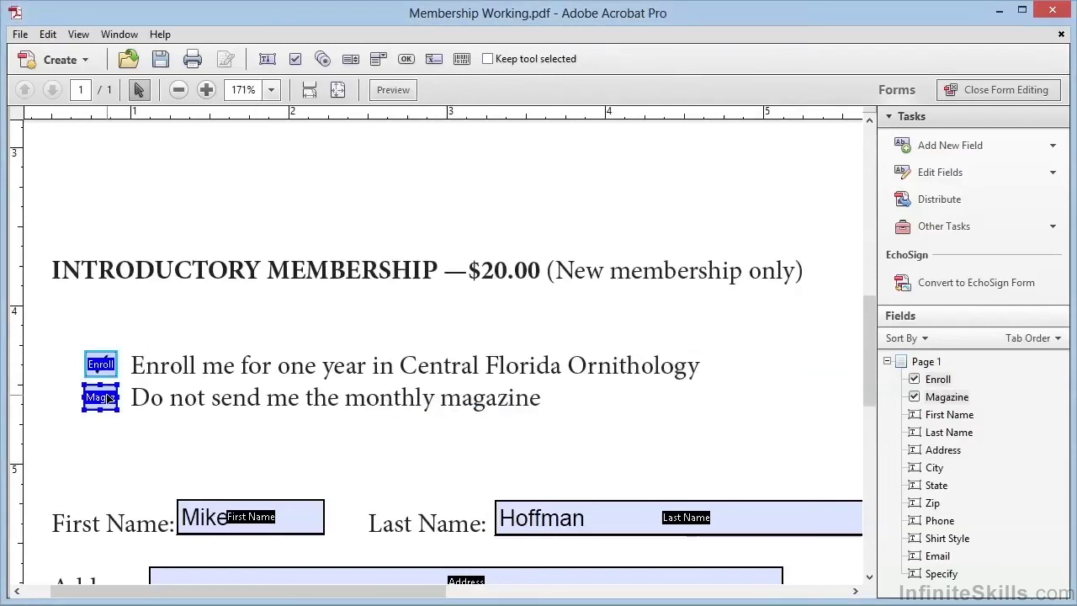
{"action": "left_click", "coordinate": [108, 370]}
{"action": "right_click", "coordinate": [107, 370]}
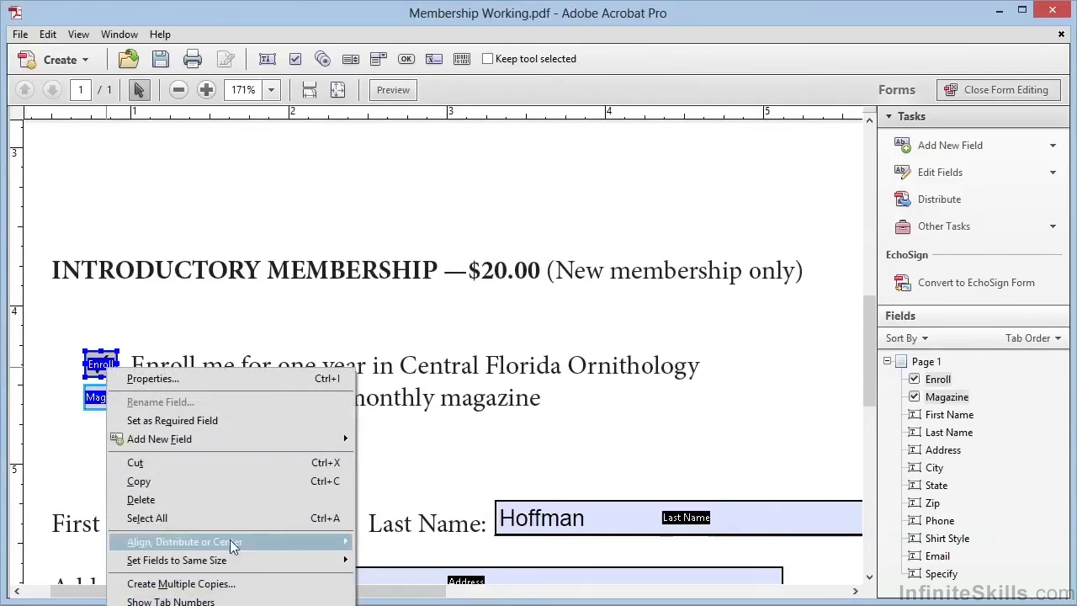
{"action": "mouse_move", "coordinate": [244, 562]}
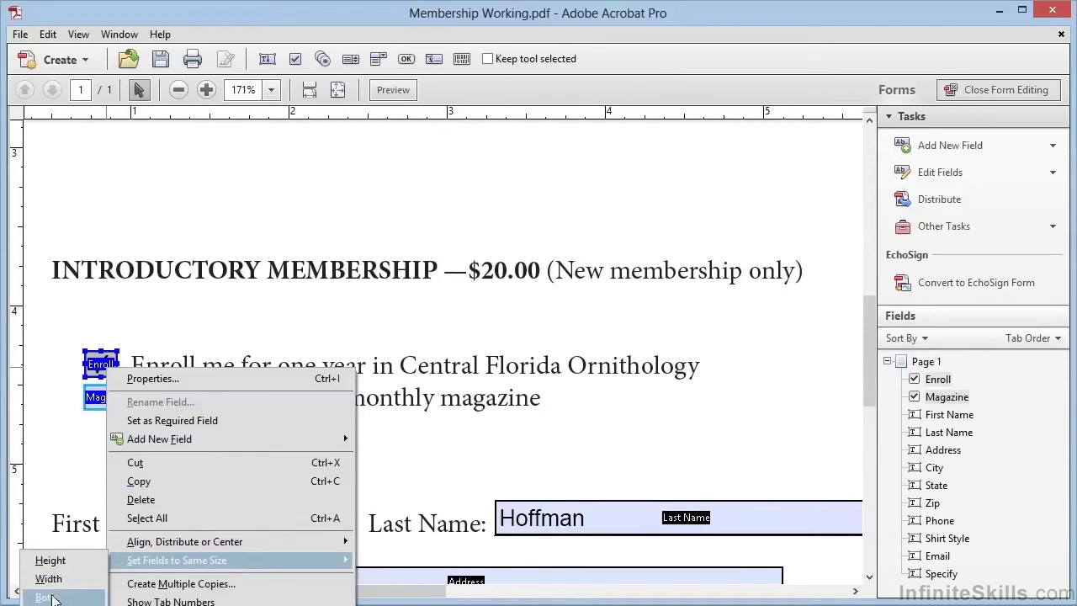
{"action": "left_click", "coordinate": [46, 598]}
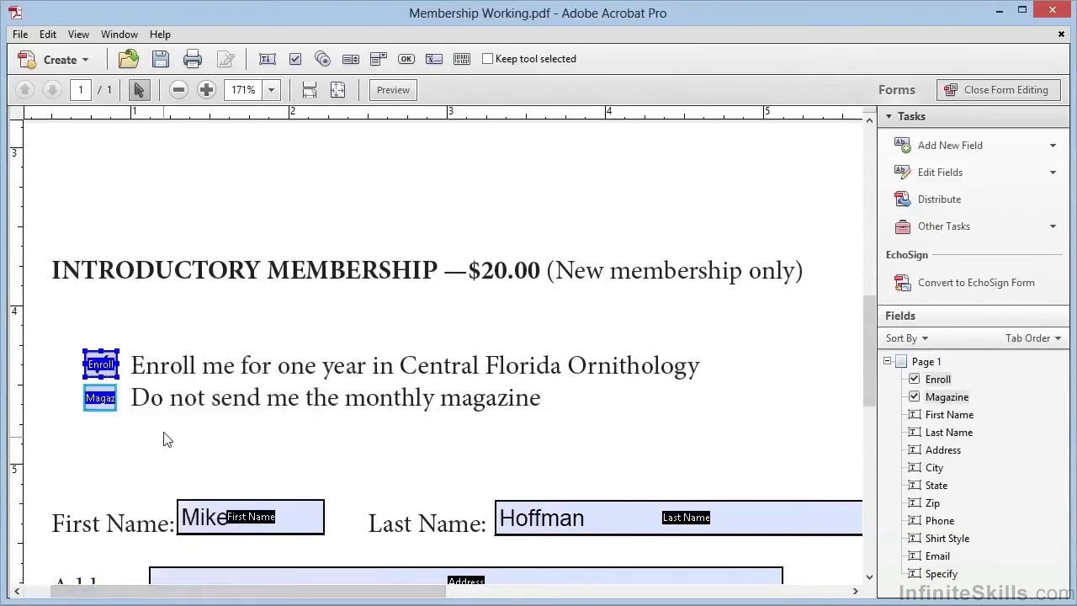
Align the Enroll and Magazine check boxes vertically with each other.
{"action": "scroll", "coordinate": [143, 367], "scroll_direction": "down", "scroll_amount": 1}
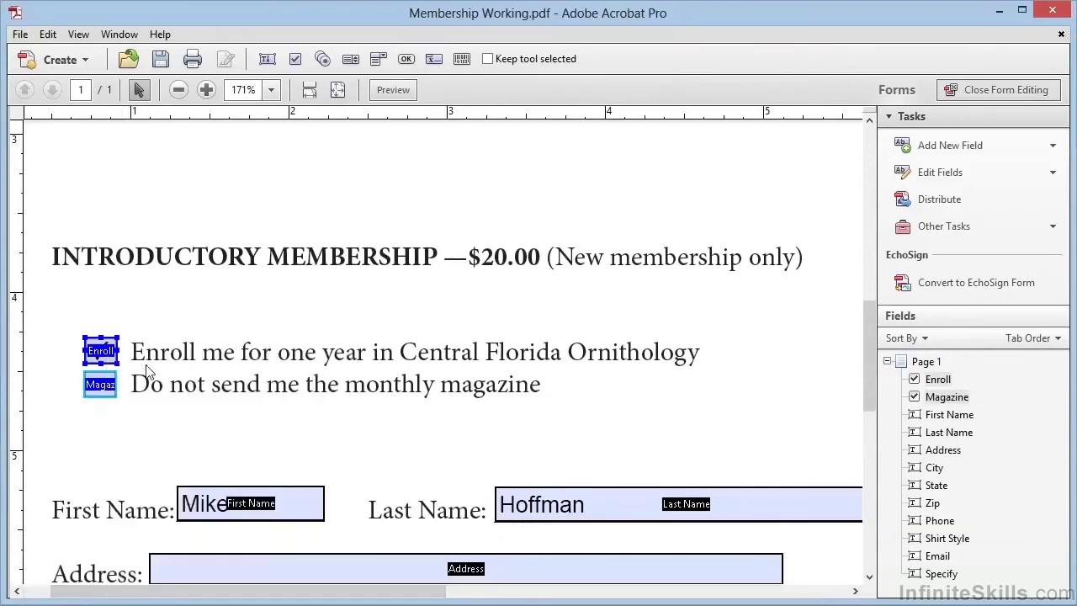
{"action": "right_click", "coordinate": [101, 352]}
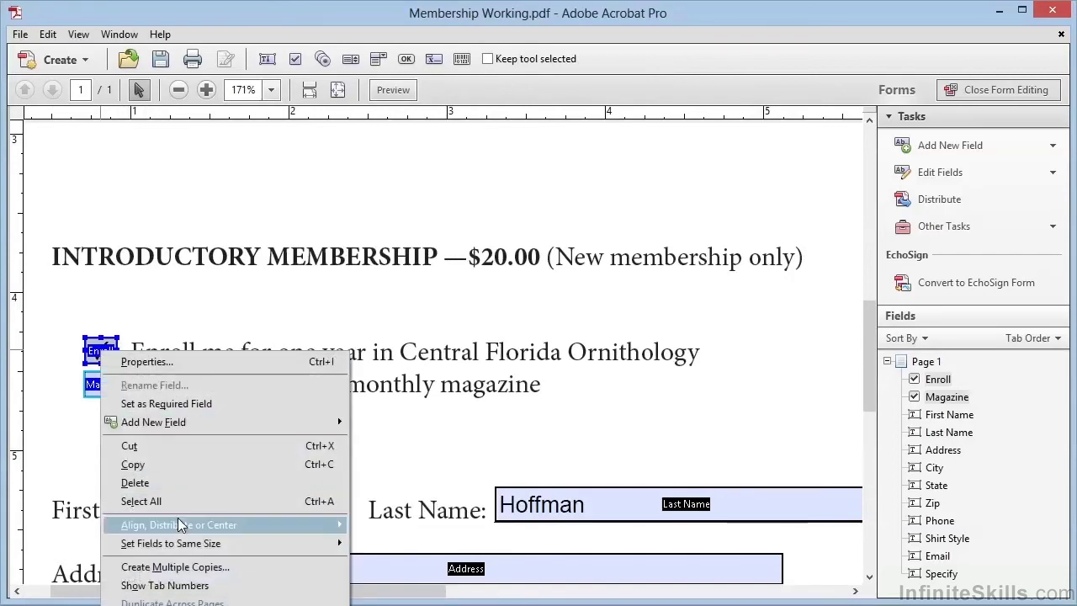
{"action": "mouse_move", "coordinate": [179, 524]}
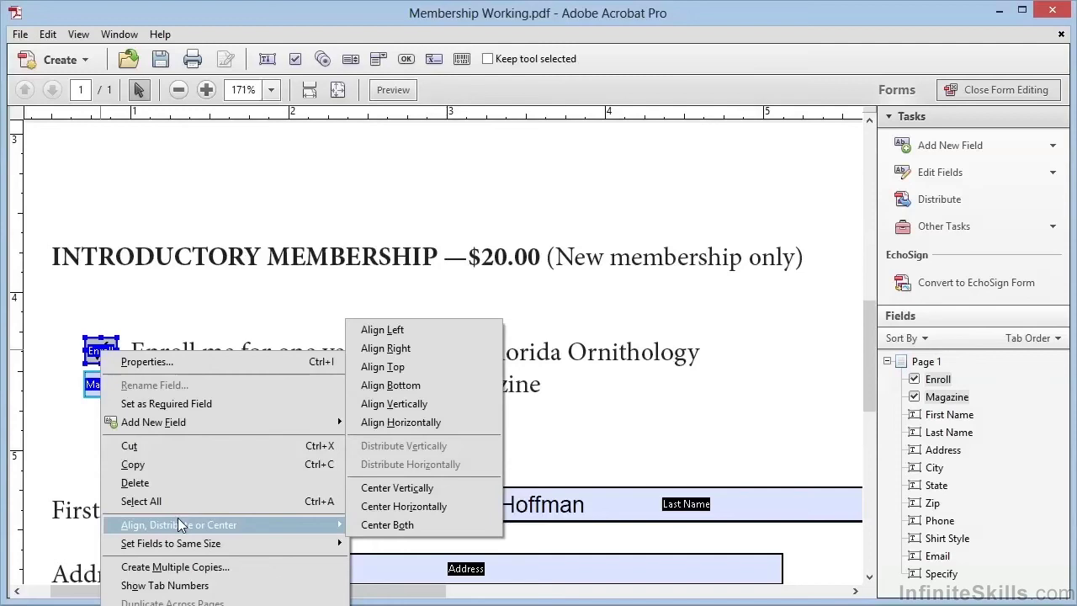
{"action": "left_click", "coordinate": [432, 403]}
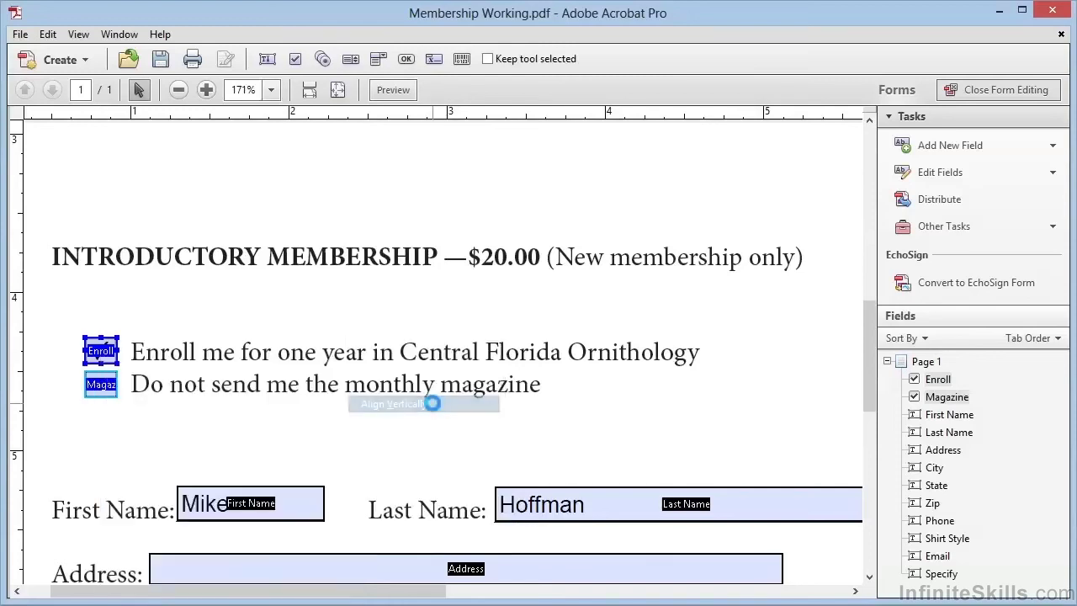
{"action": "left_click", "coordinate": [199, 436]}
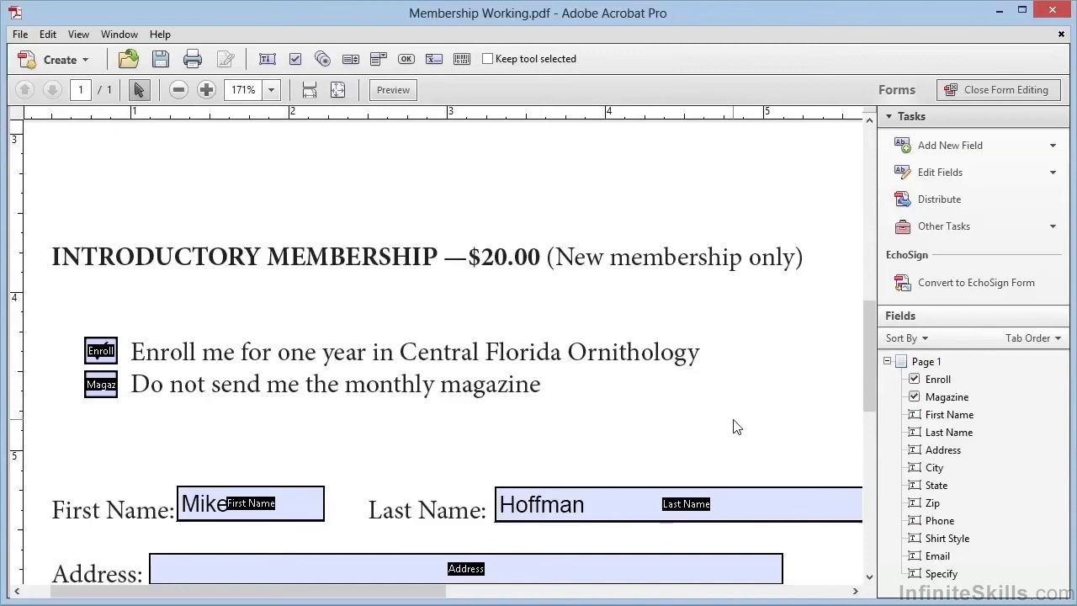
Draw a small square radio button field beside the Small option under Size.
{"action": "left_click_drag", "start_coordinate": [731, 426], "coordinate": [388, 294]}
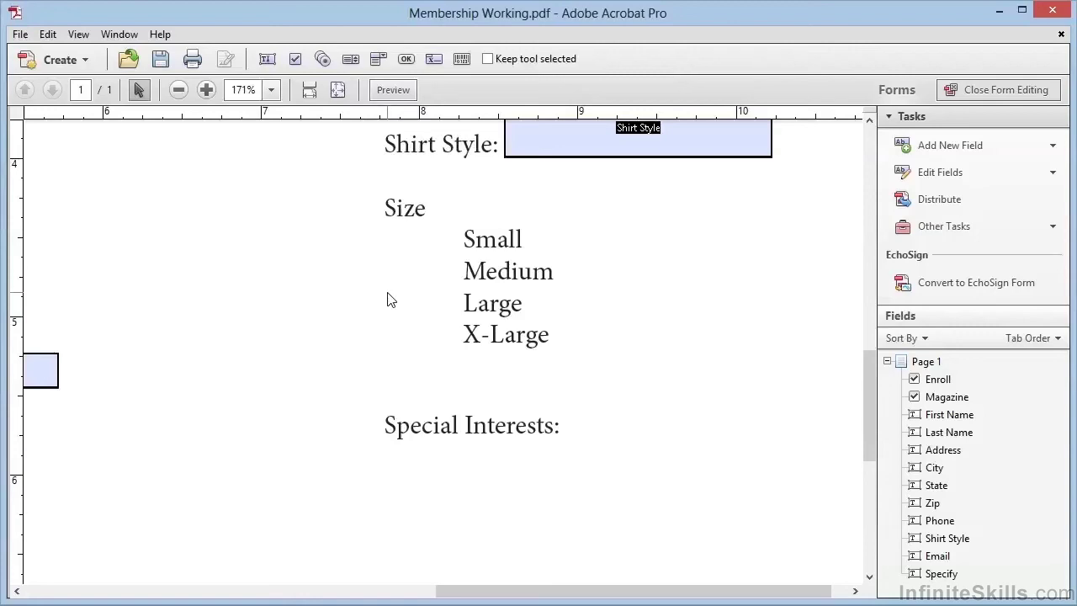
{"action": "left_click", "coordinate": [953, 146]}
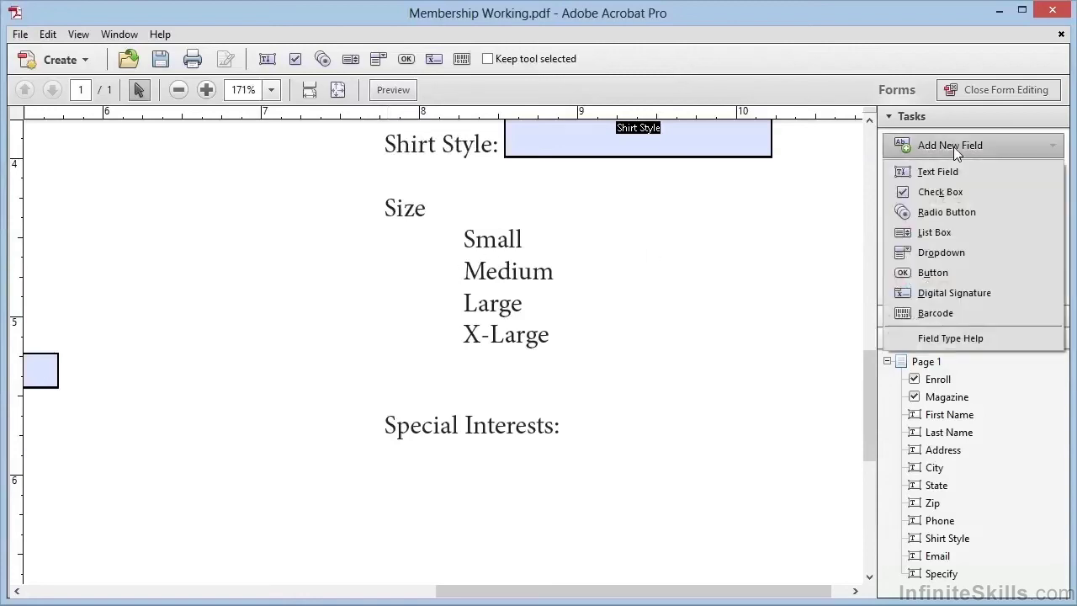
{"action": "left_click", "coordinate": [940, 214]}
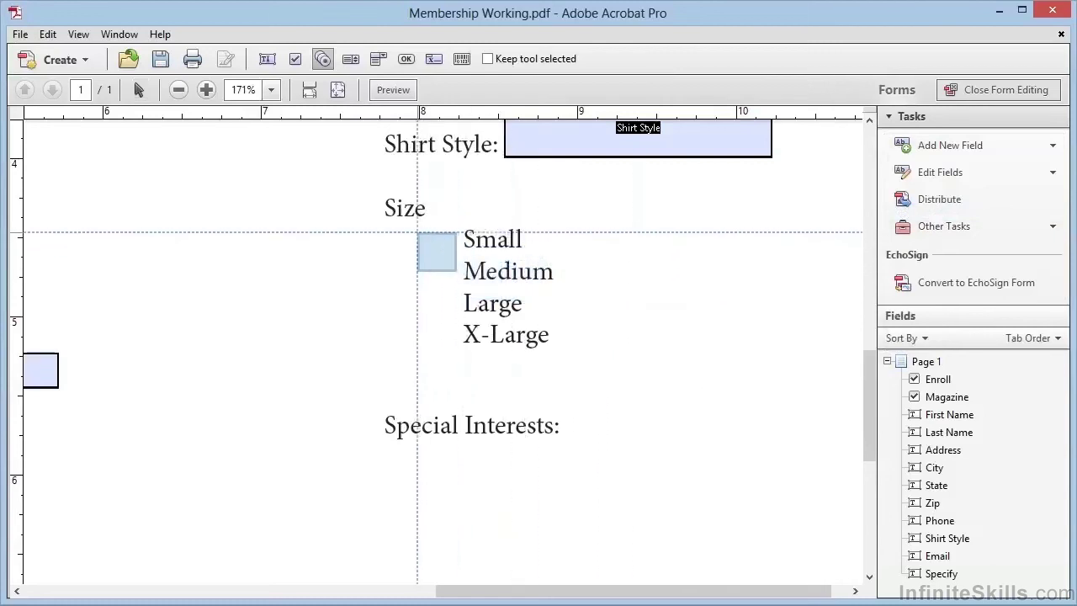
{"action": "left_click", "coordinate": [415, 225]}
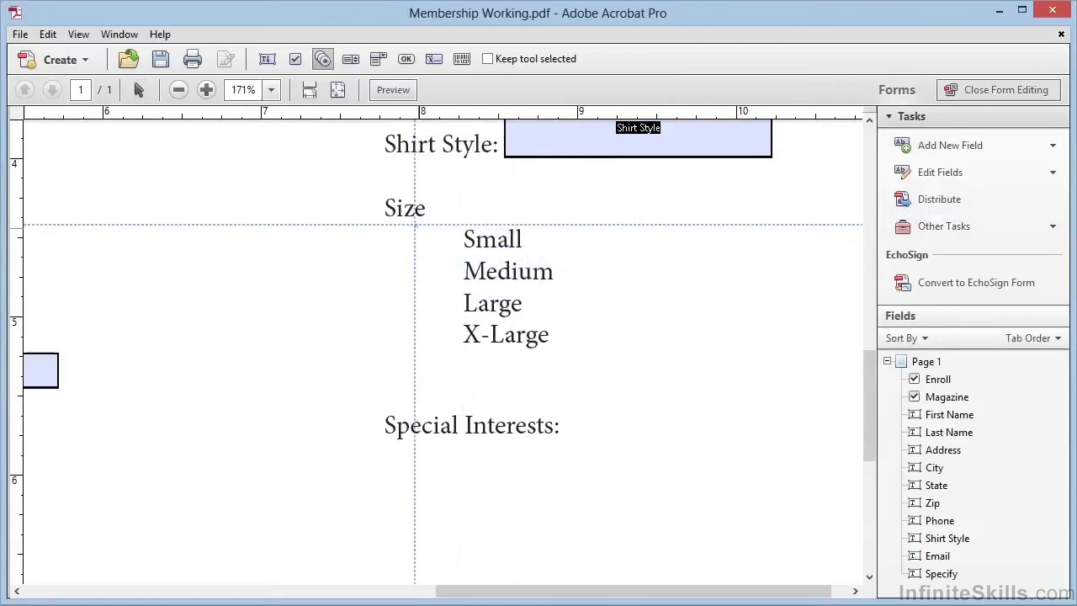
{"action": "left_click_drag", "start_coordinate": [415, 224], "coordinate": [445, 252]}
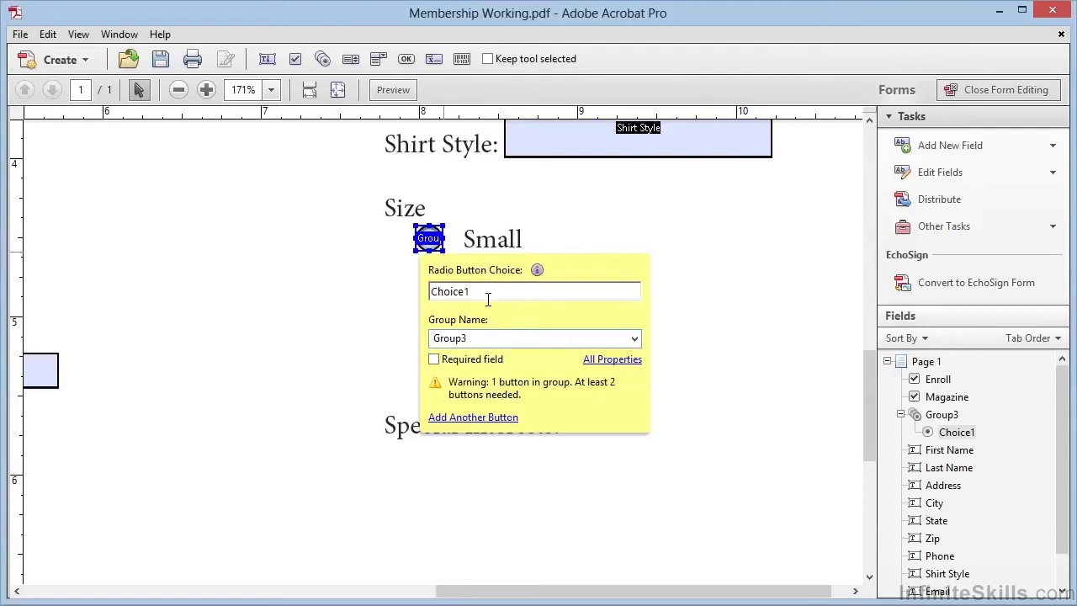
Set the new radio button's choice to Small and its group name to Size.
{"action": "left_click_drag", "start_coordinate": [478, 293], "coordinate": [430, 292]}
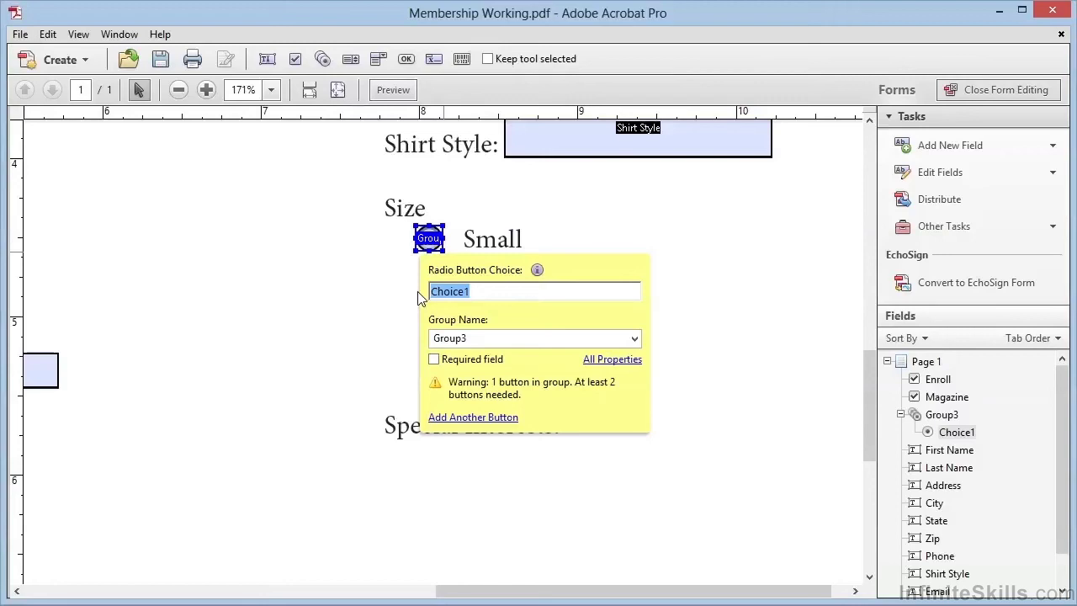
{"action": "type", "text": "Small"}
{"action": "left_click", "coordinate": [492, 340]}
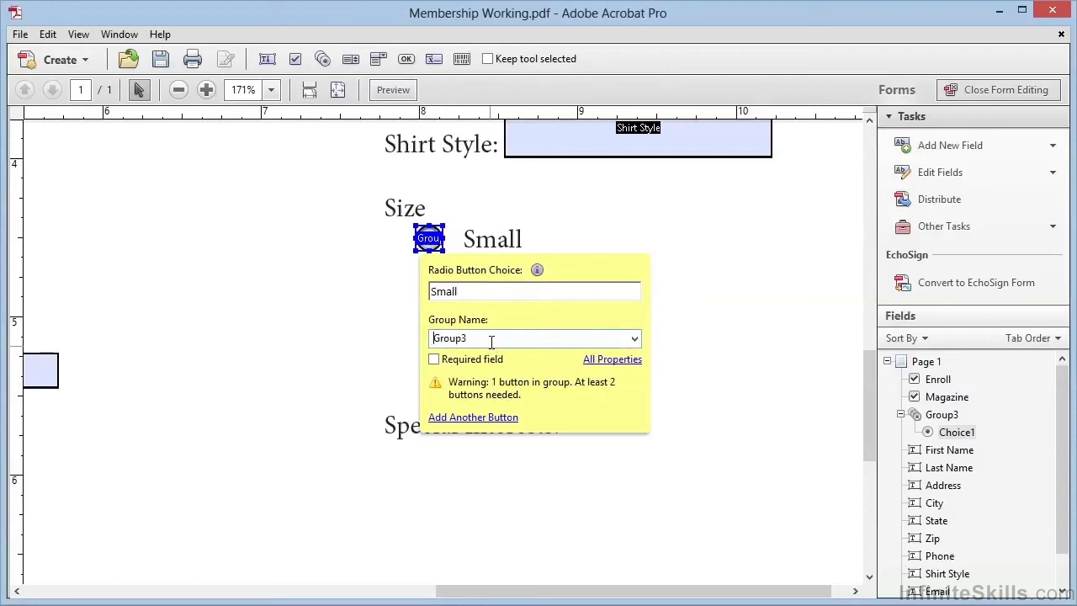
{"action": "left_click_drag", "start_coordinate": [491, 340], "coordinate": [414, 336]}
{"action": "type", "text": "Size"}
Add another radio button to the Size group beside Medium, with the choice Medium.
{"action": "left_click", "coordinate": [497, 418]}
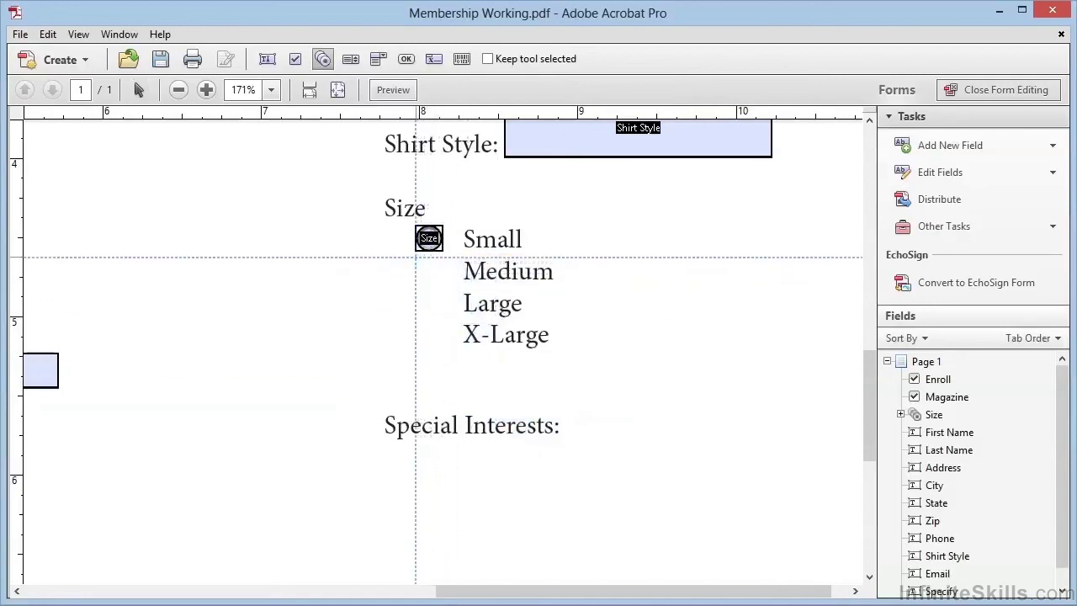
{"action": "left_click_drag", "start_coordinate": [415, 256], "coordinate": [446, 285]}
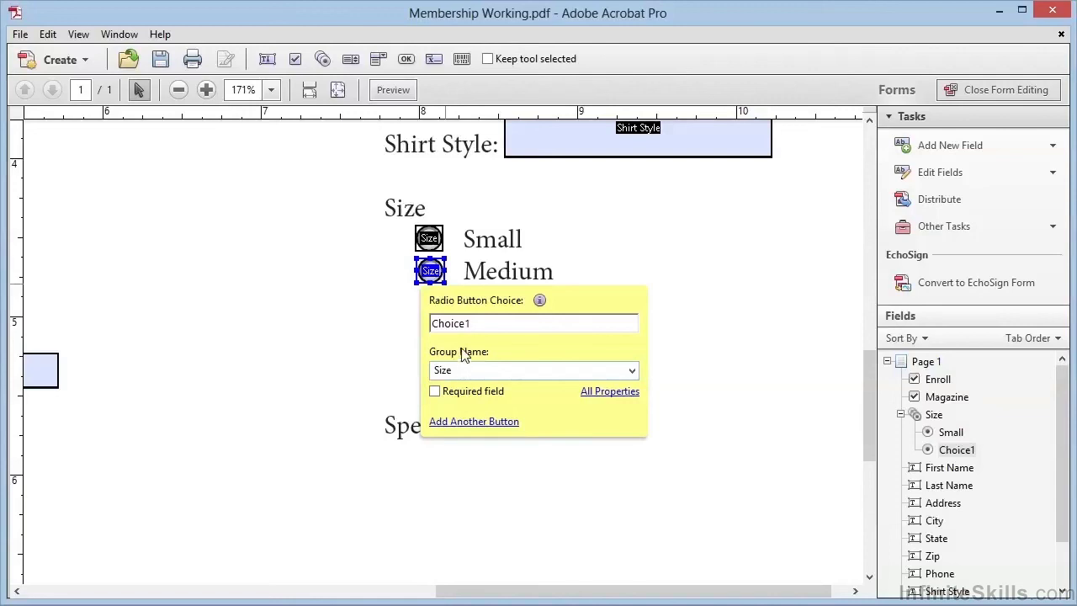
{"action": "left_click_drag", "start_coordinate": [473, 323], "coordinate": [402, 328]}
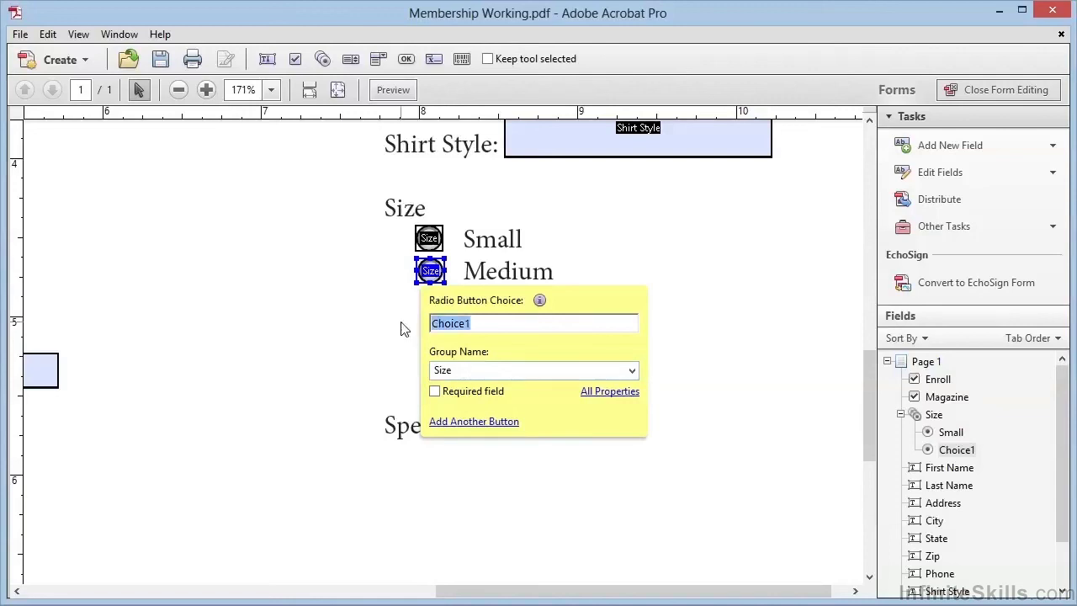
{"action": "type", "text": "Medium"}
Add a third radio button to the Size group beside Large, with the choice Large.
{"action": "left_click", "coordinate": [454, 421]}
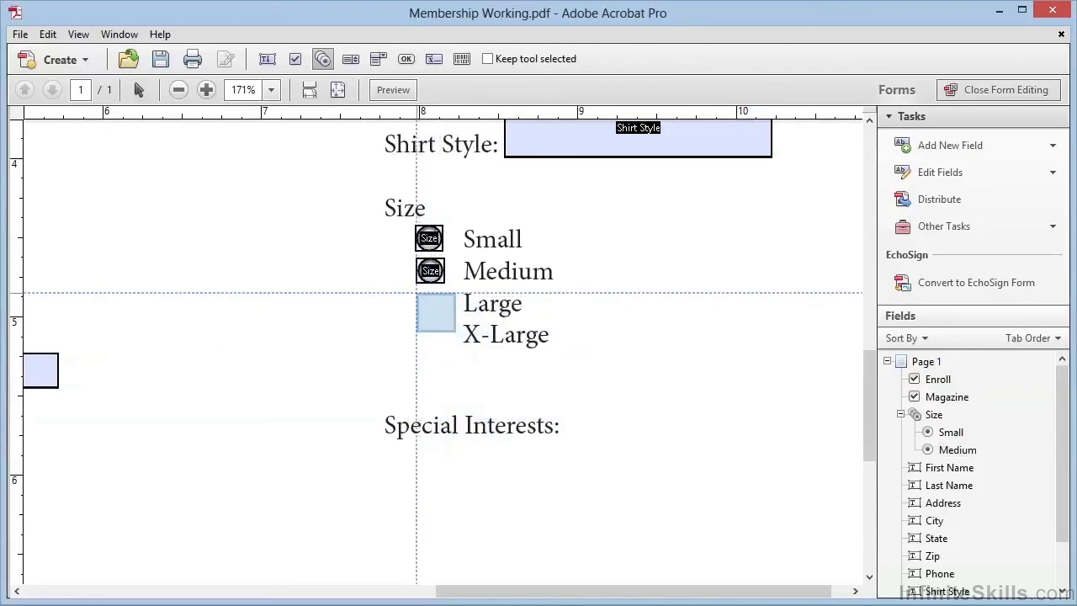
{"action": "left_click", "coordinate": [436, 305]}
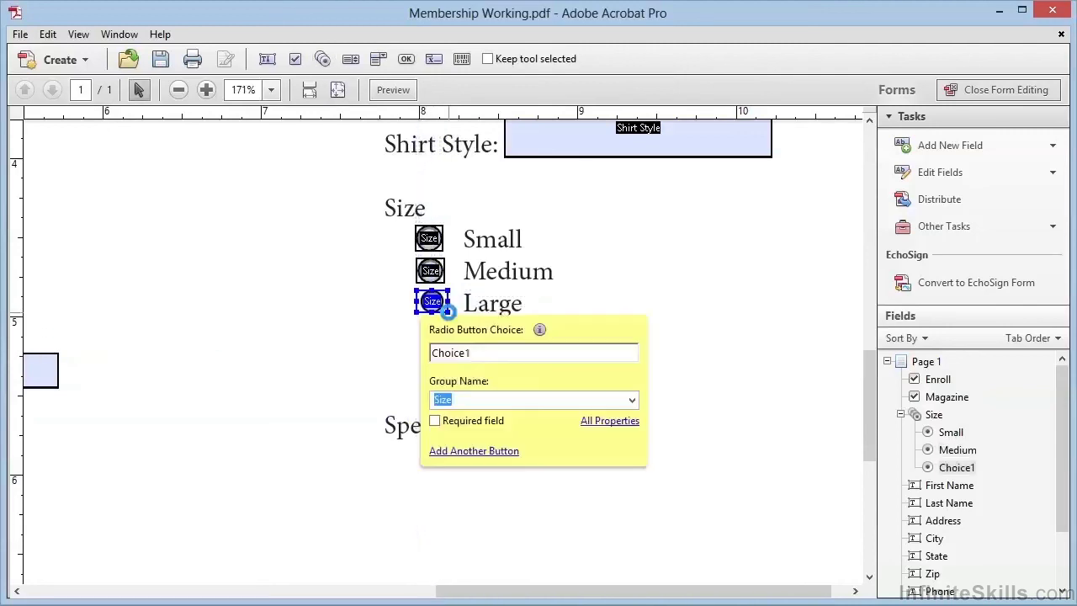
{"action": "type", "text": "Large"}
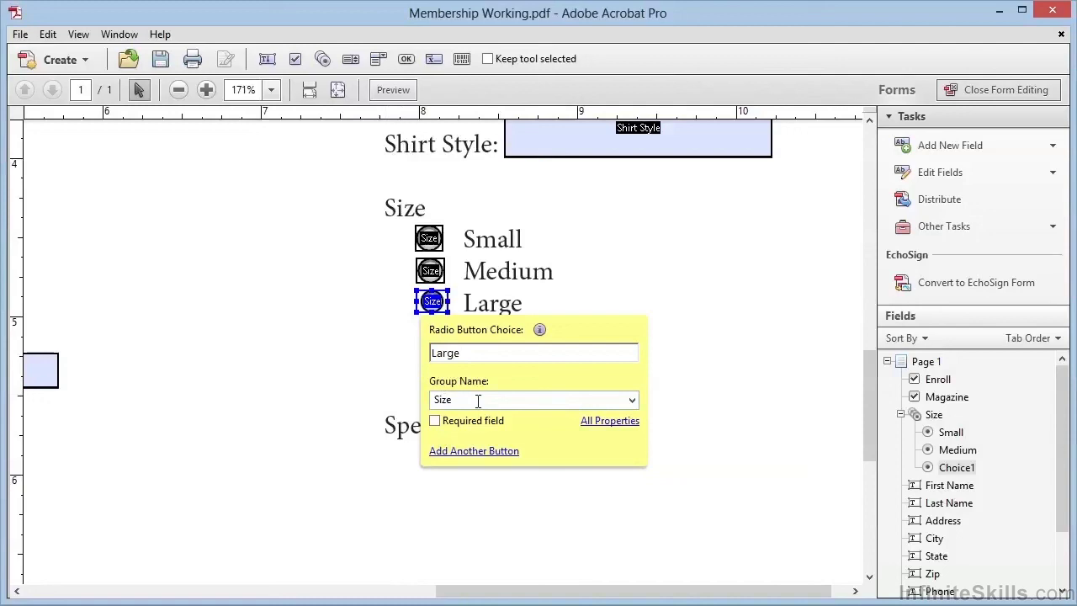
Add a fourth radio button to the Size group beside X-Large, with the choice X-Large.
{"action": "left_click", "coordinate": [473, 451]}
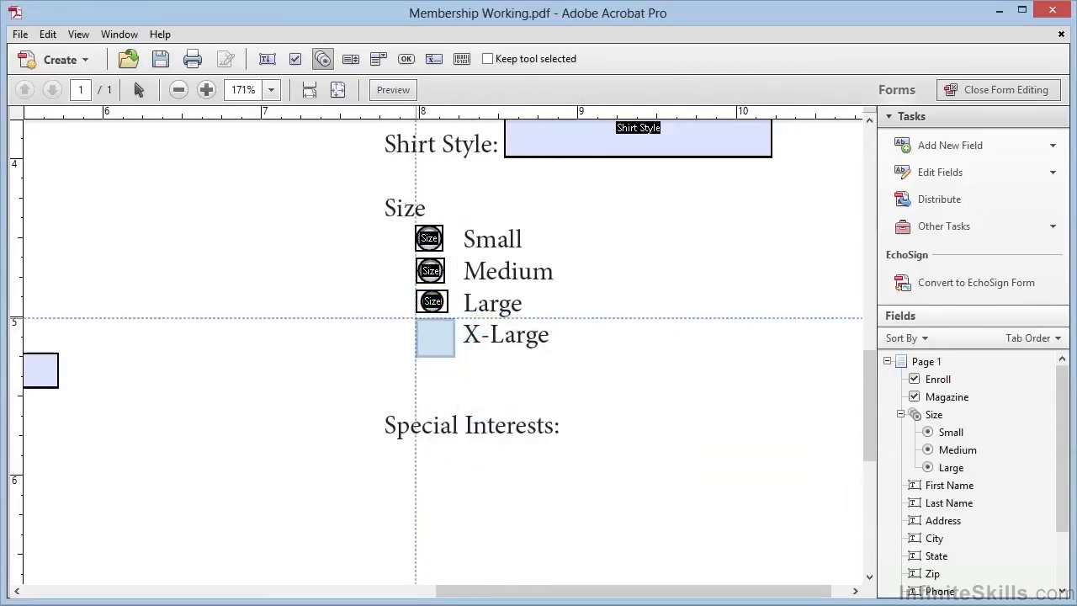
{"action": "left_click_drag", "start_coordinate": [416, 318], "coordinate": [449, 345]}
{"action": "type", "text": "X-Large"}
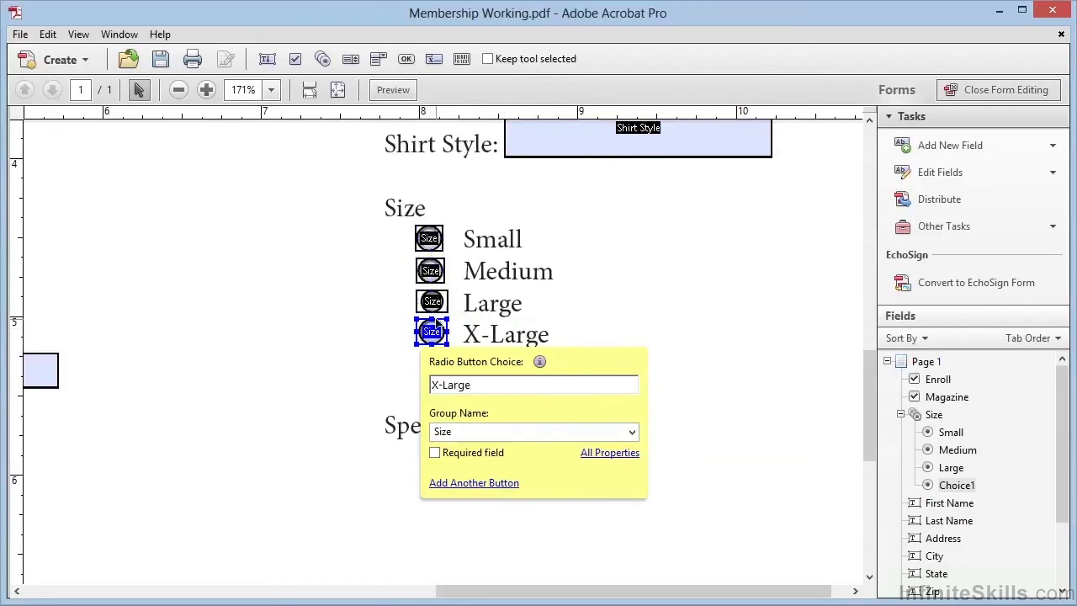
Set all four Size radio buttons to the same height and width as the Small button.
{"action": "left_click", "coordinate": [429, 240]}
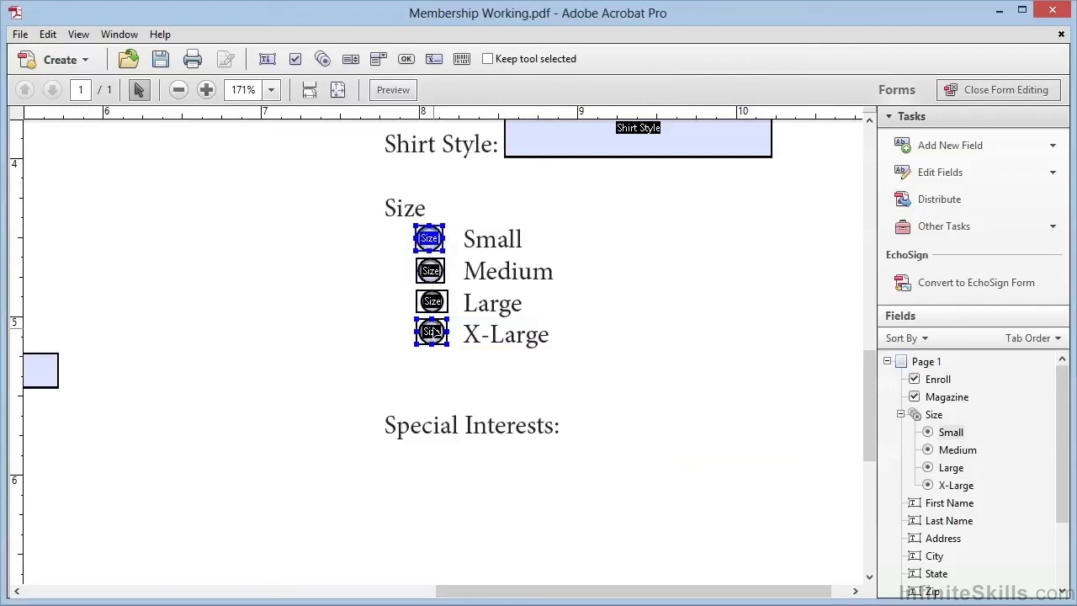
{"action": "left_click", "coordinate": [433, 332], "text": "shift"}
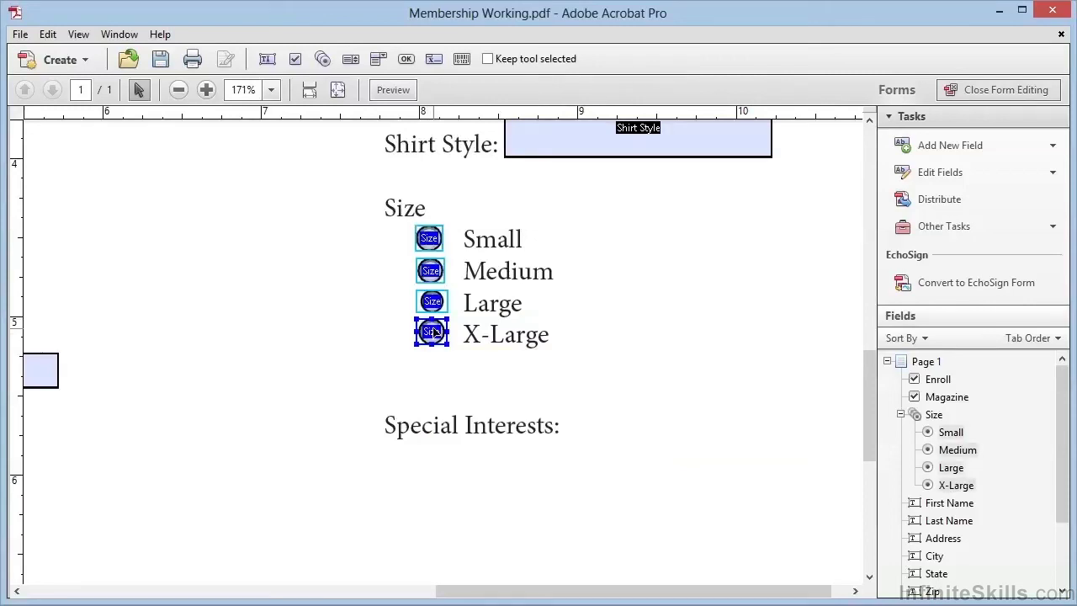
{"action": "left_click", "coordinate": [428, 239]}
{"action": "right_click", "coordinate": [429, 240]}
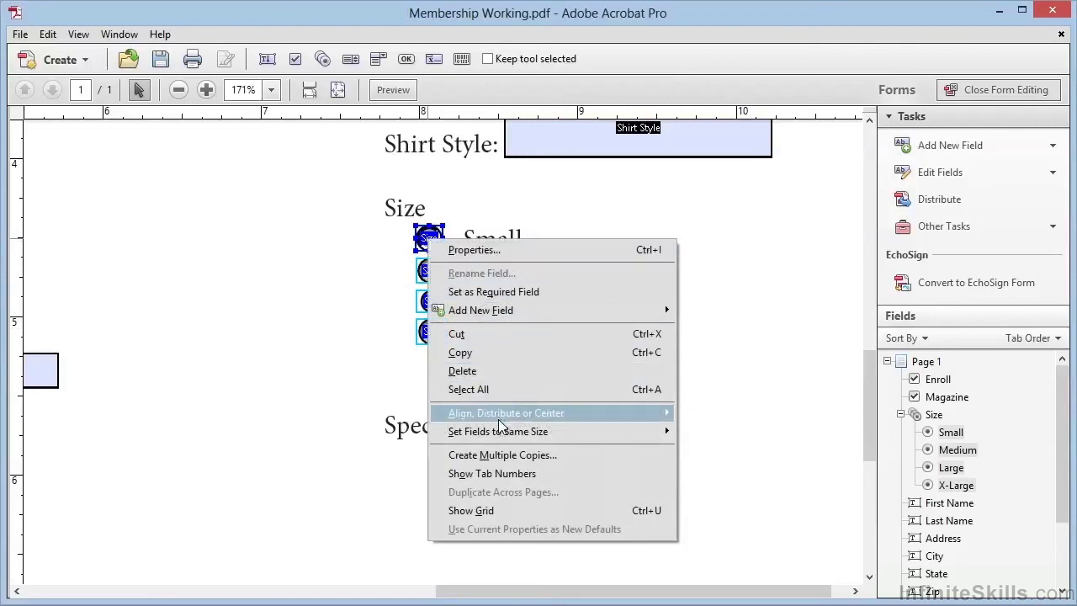
{"action": "mouse_move", "coordinate": [502, 432]}
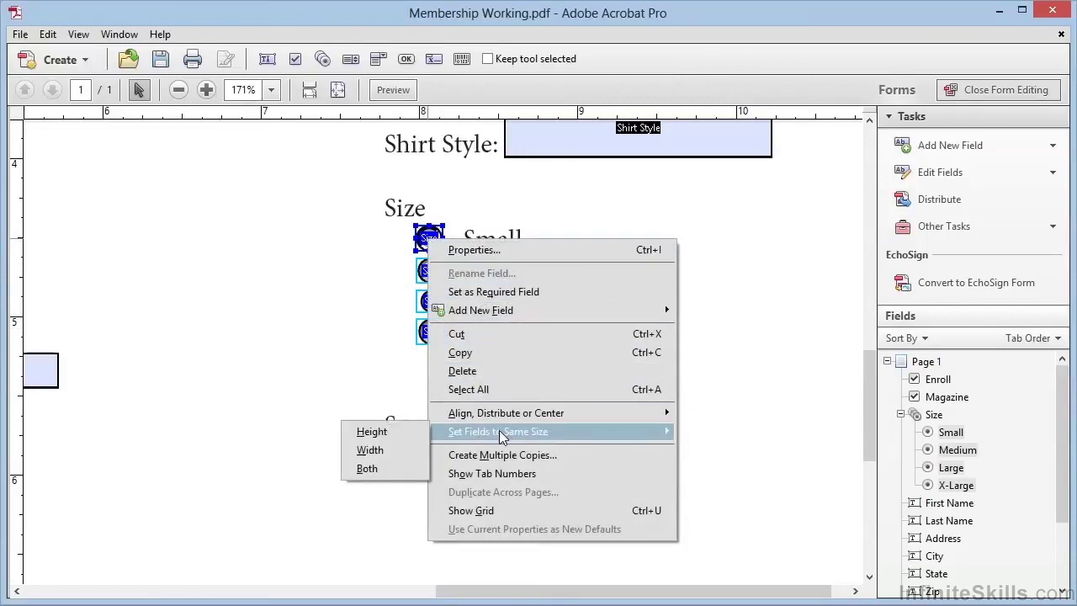
{"action": "left_click", "coordinate": [370, 469]}
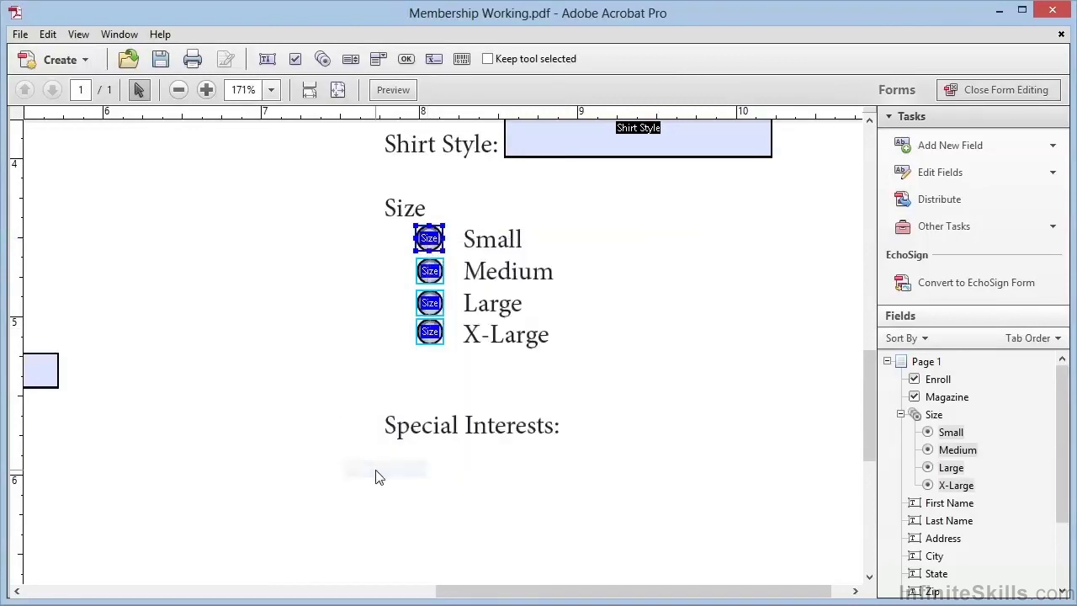
Align the four Size radio buttons vertically with the Small button.
{"action": "right_click", "coordinate": [431, 242]}
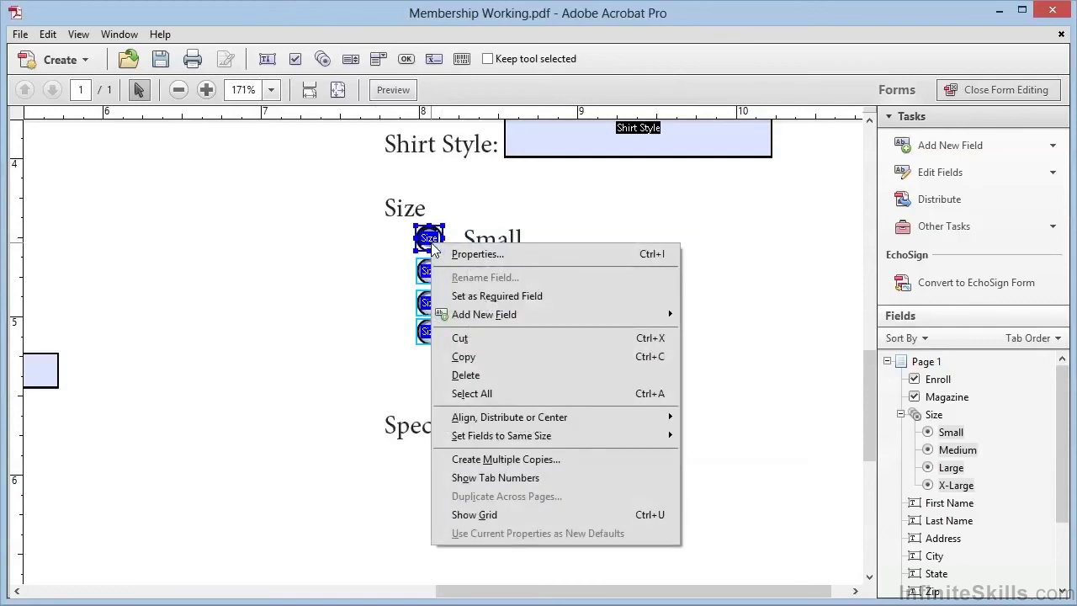
{"action": "mouse_move", "coordinate": [475, 413]}
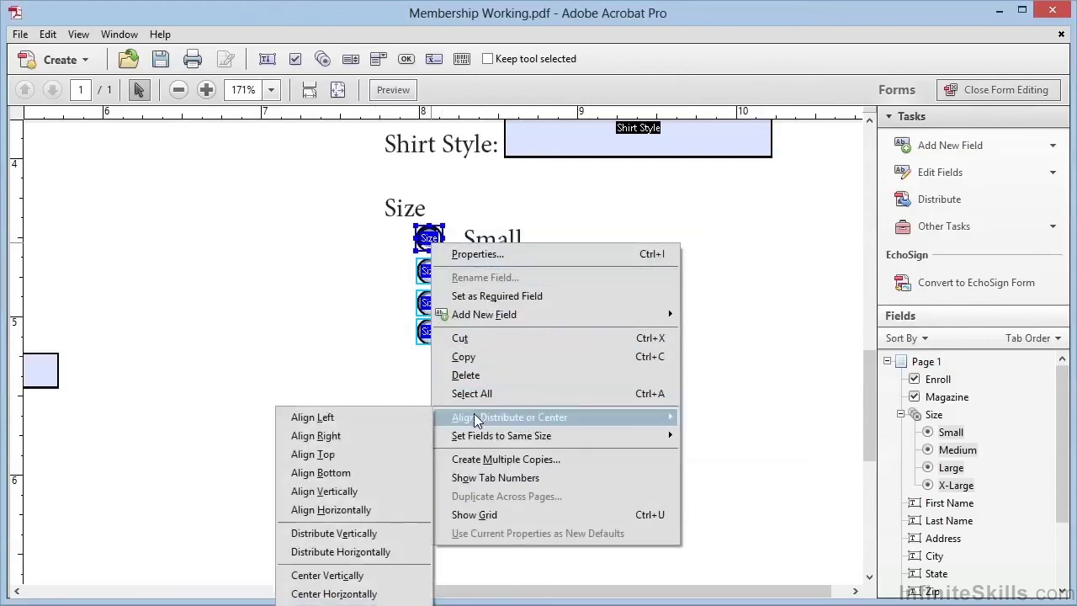
{"action": "left_click", "coordinate": [339, 491]}
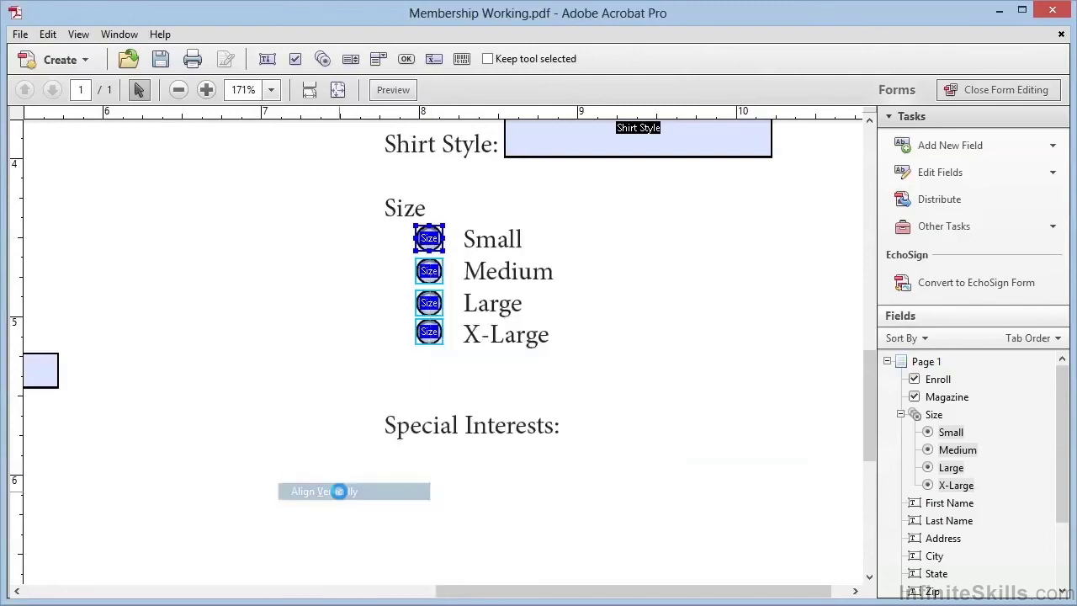
Distribute the four Size radio buttons vertically at even spacing and deselect them.
{"action": "right_click", "coordinate": [431, 240]}
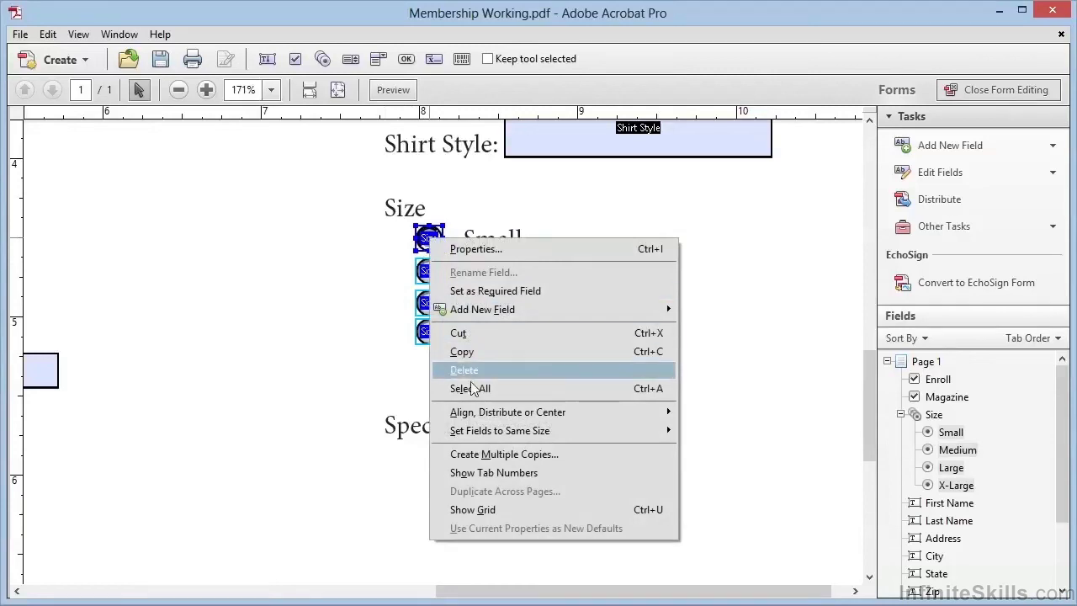
{"action": "mouse_move", "coordinate": [473, 412]}
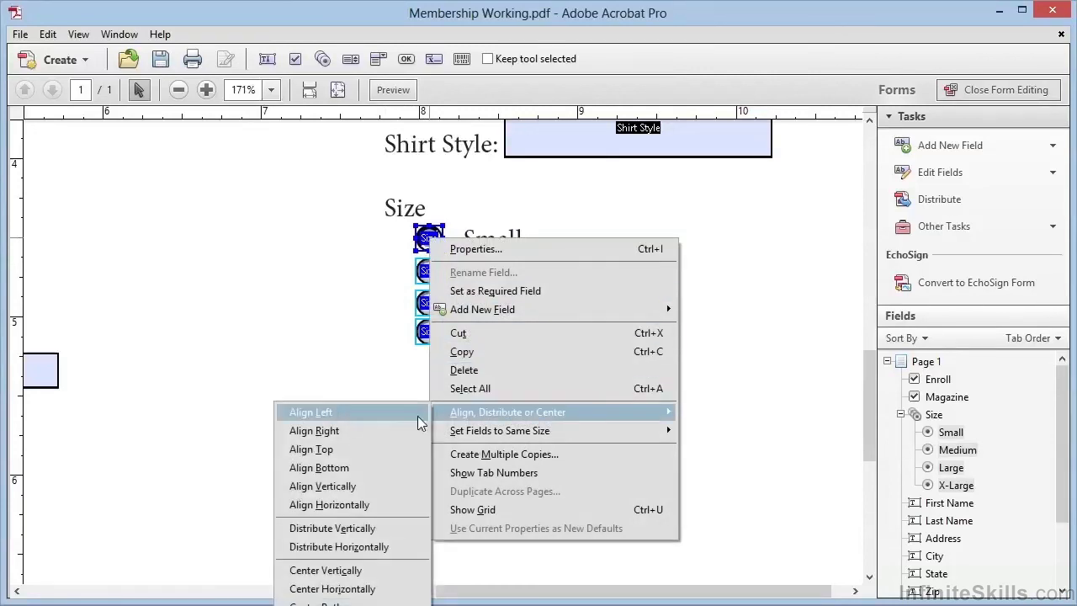
{"action": "left_click", "coordinate": [339, 527]}
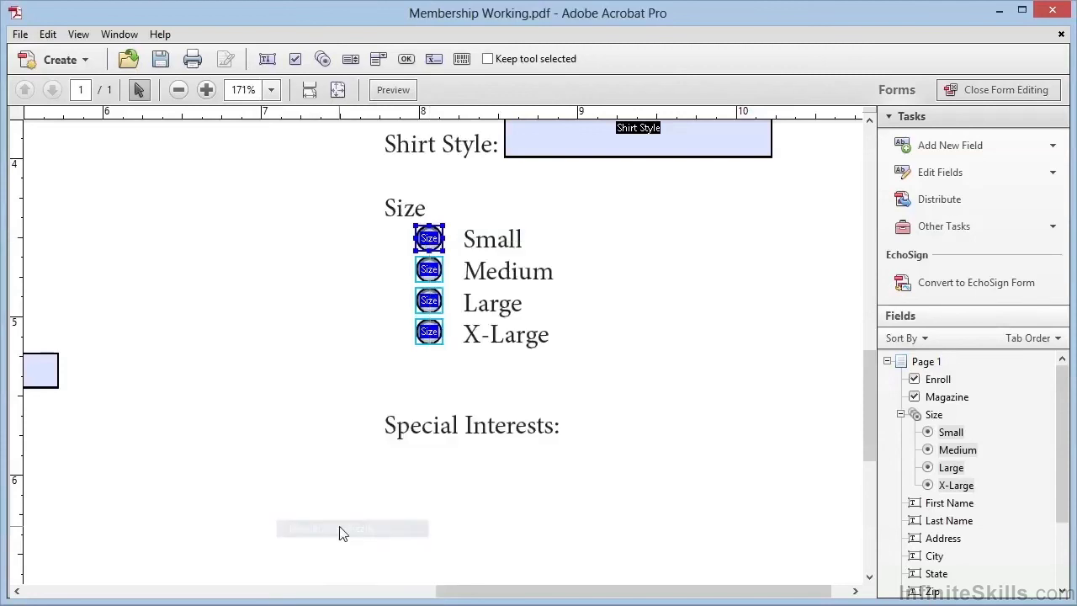
{"action": "left_click", "coordinate": [400, 337]}
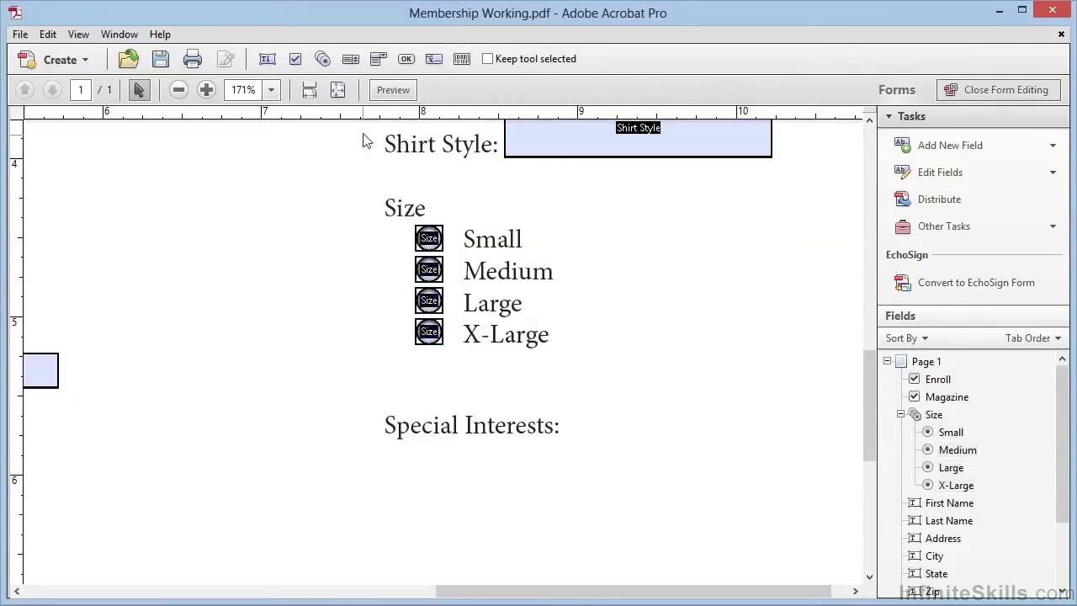
{"action": "left_click", "coordinate": [337, 90]}
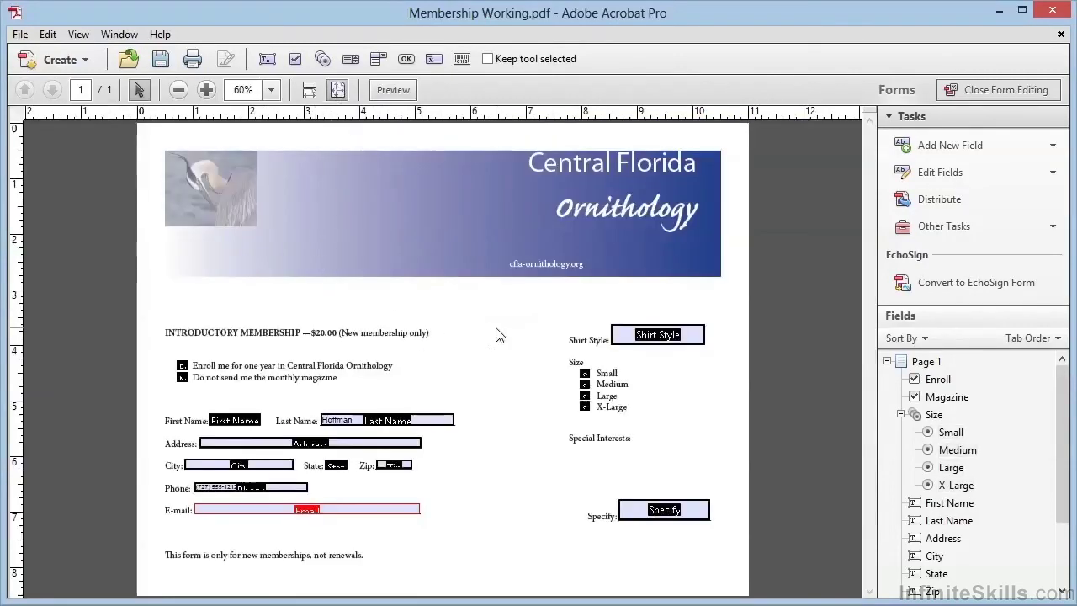